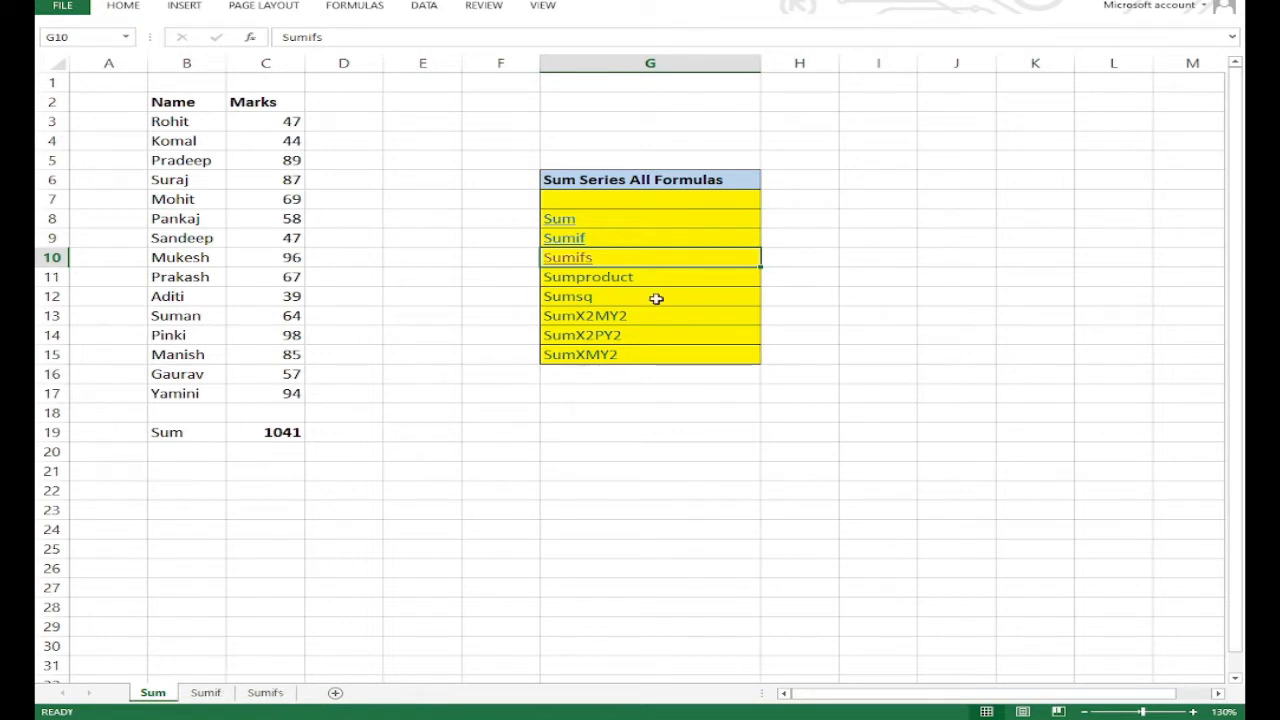
# Open the Sumifs sheet from the list of sum formulas and clear the overall stock result in G8.
pyautogui.click(576, 262)
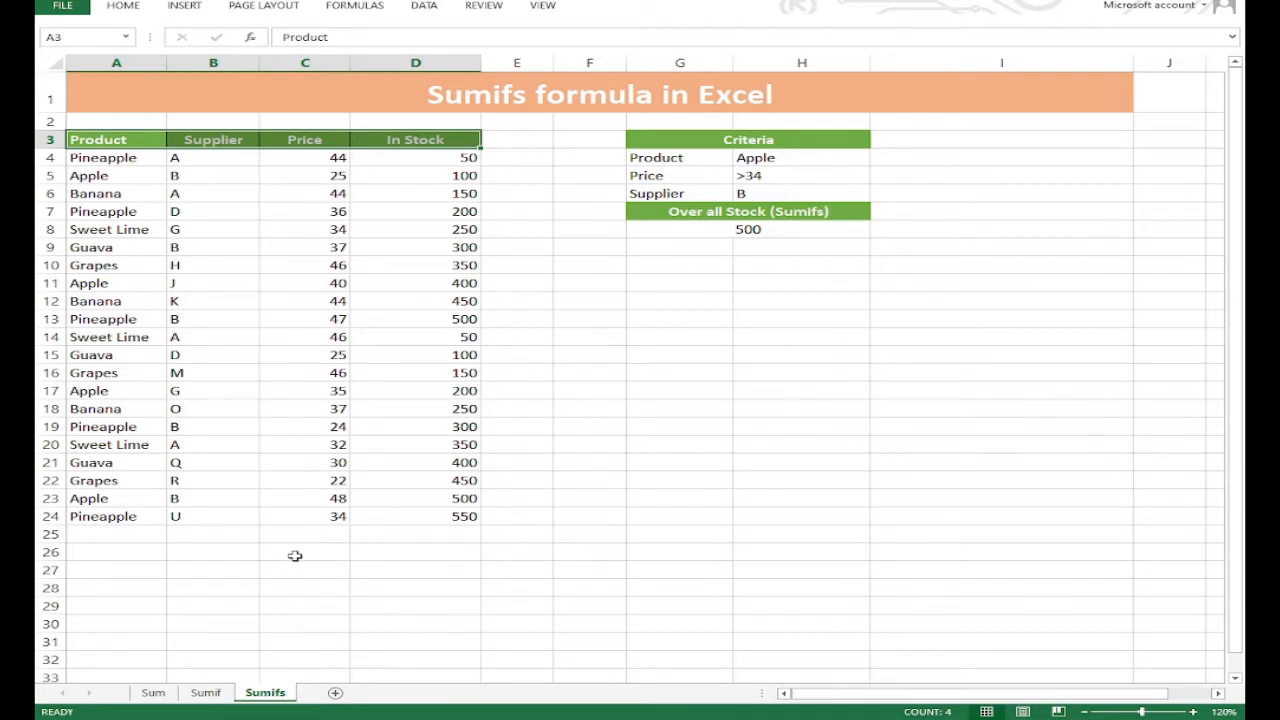
pyautogui.click(771, 229)
pyautogui.press('Delete')
pyautogui.click(768, 265)
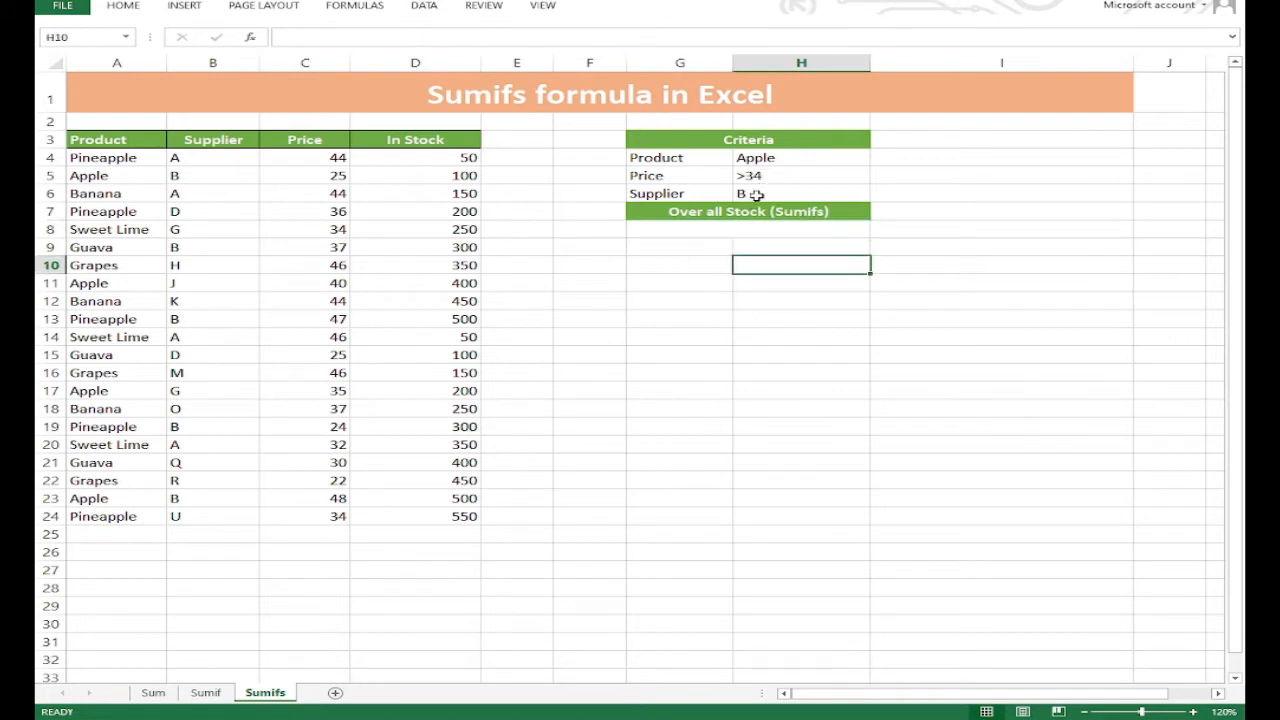
# Clear the Supplier criterion's label and value from G6:H6.
pyautogui.click(756, 195)
pyautogui.moveTo(660, 194); pyautogui.dragTo(750, 195)
pyautogui.press('Delete')
pyautogui.click(766, 296)
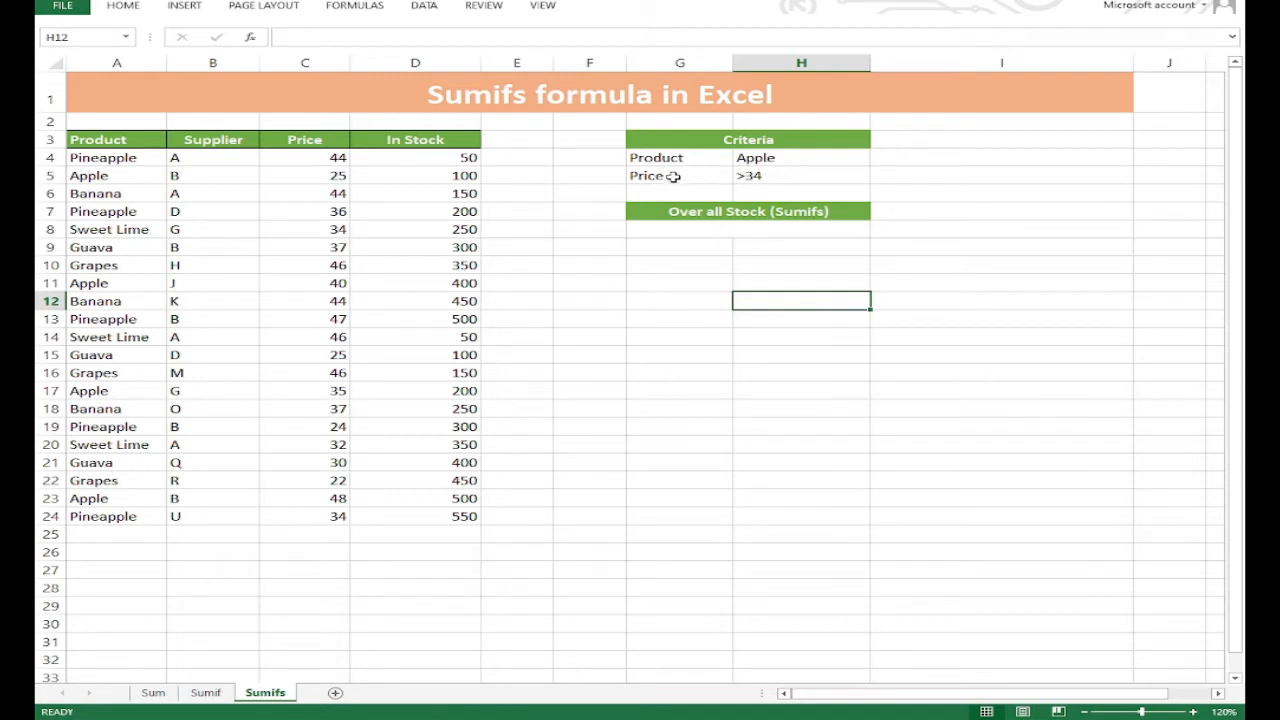
# Start a SUMIFS formula in the overall stock cell G8 with the In Stock values D4:D24 as the sum range.
pyautogui.click(780, 175)
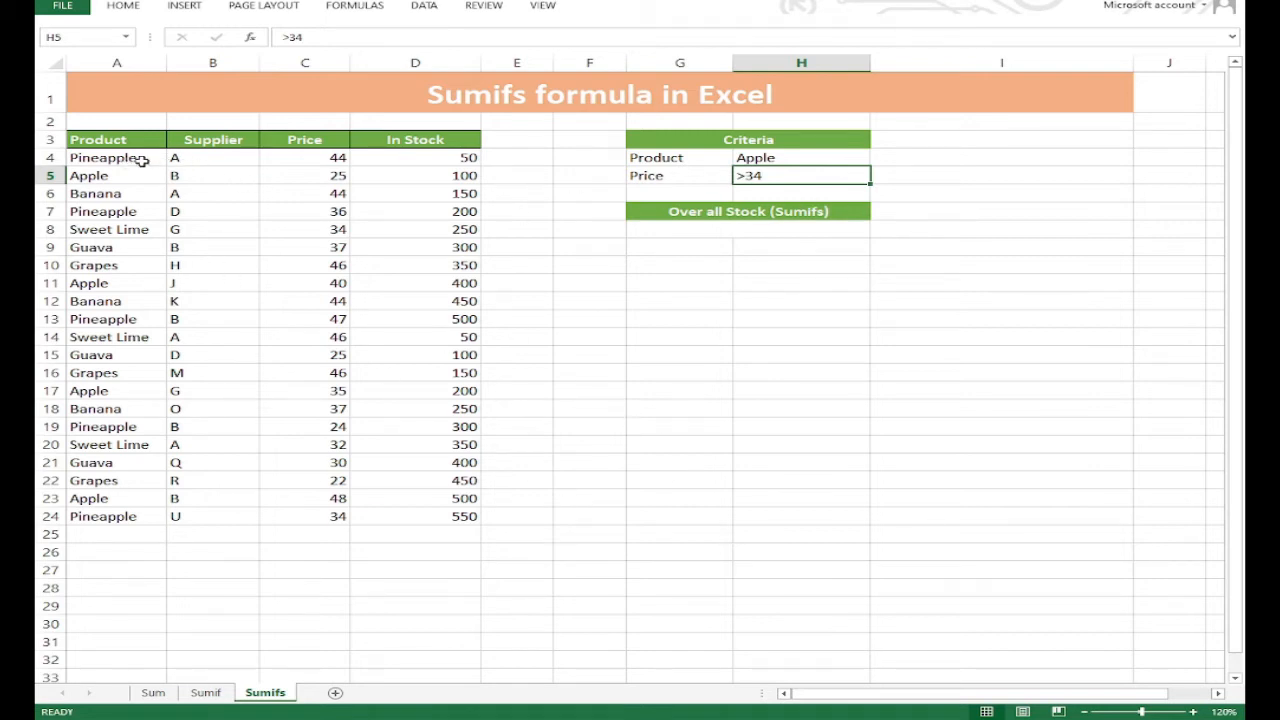
pyautogui.click(792, 158)
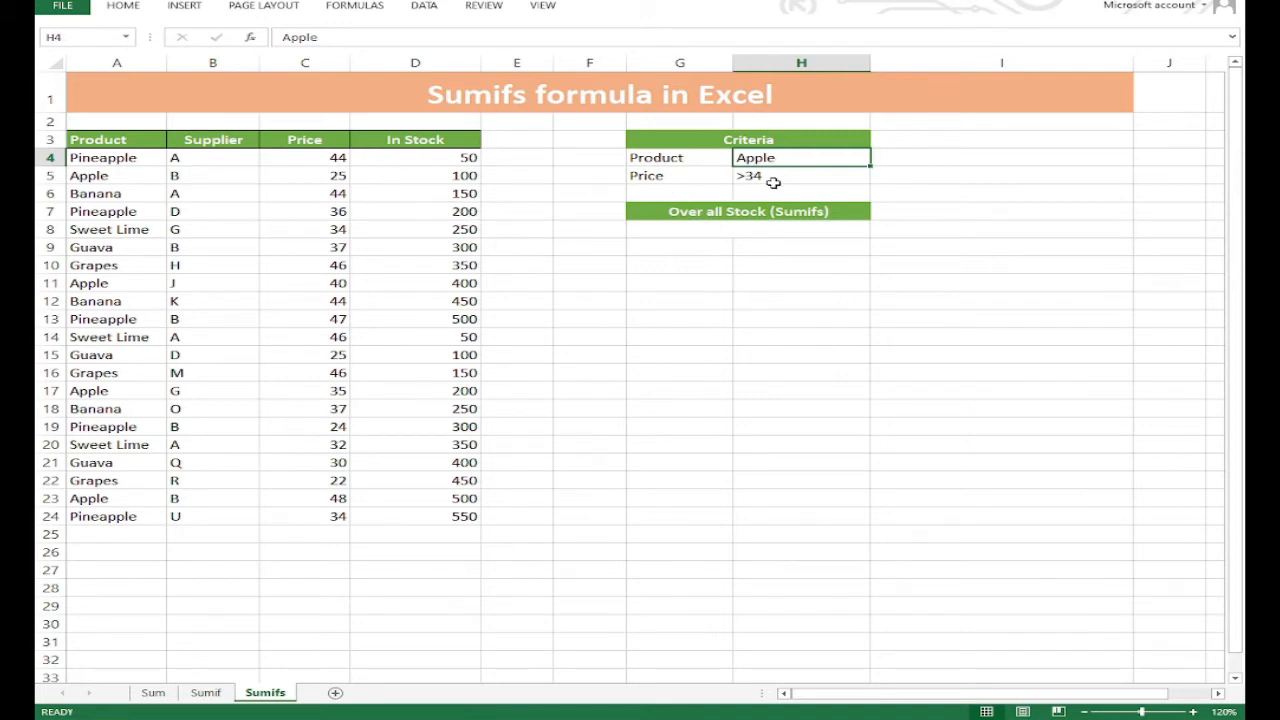
pyautogui.click(758, 232)
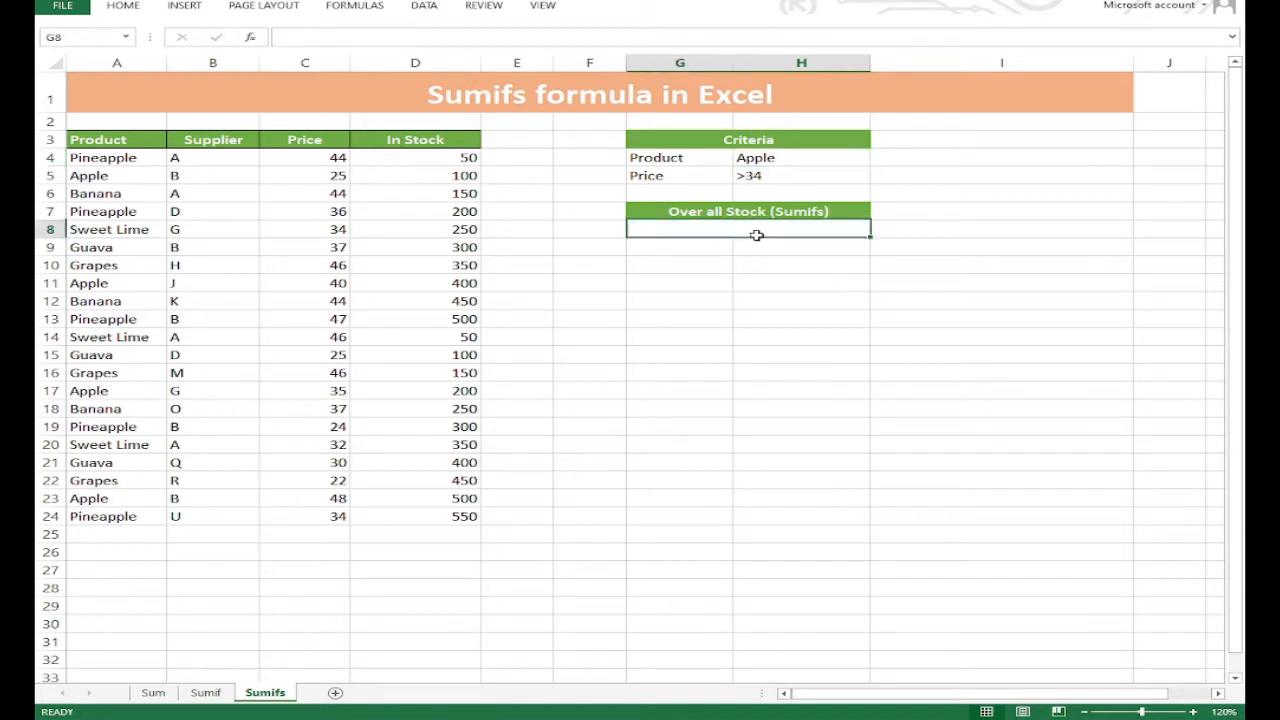
pyautogui.write('=')
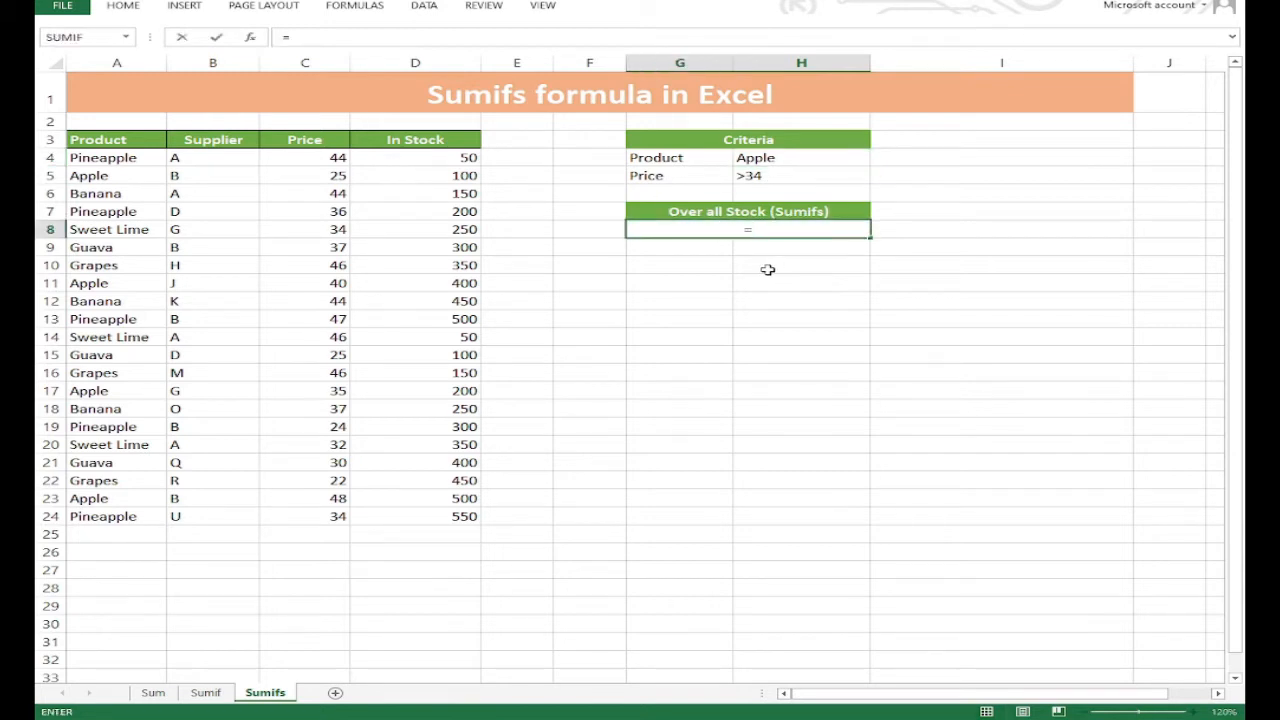
pyautogui.write('sumifs')
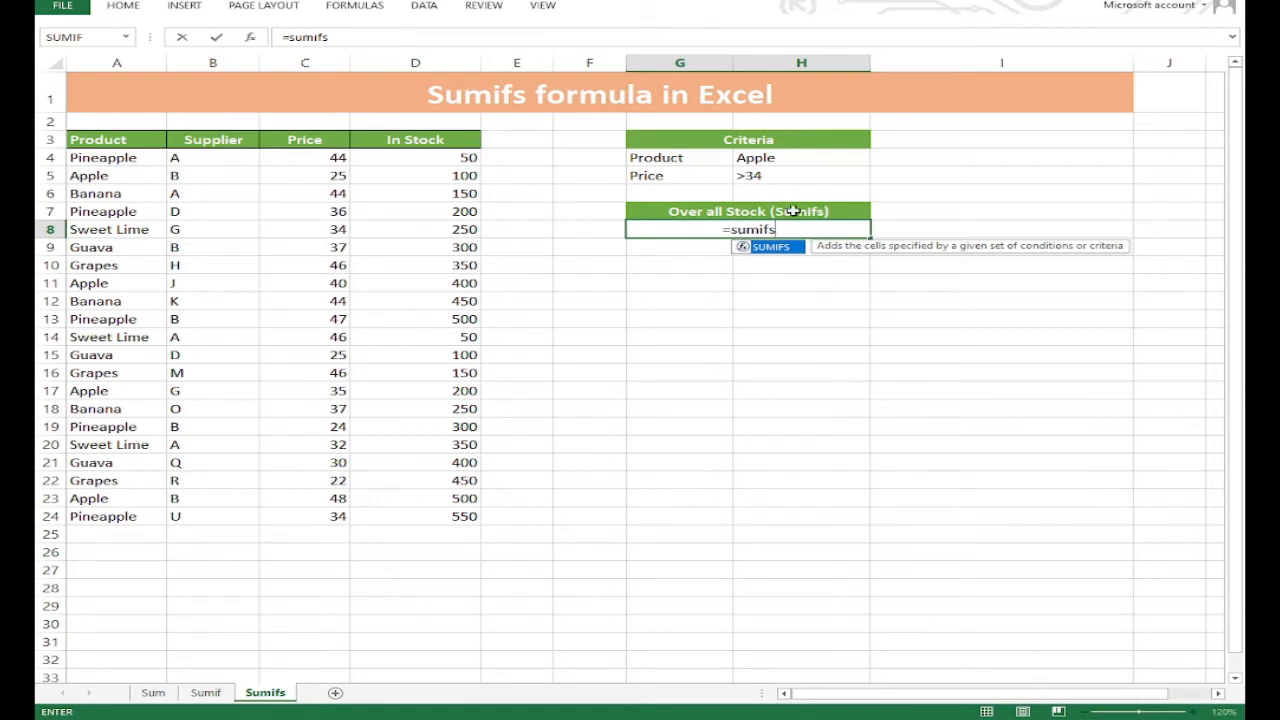
pyautogui.press('Tab')
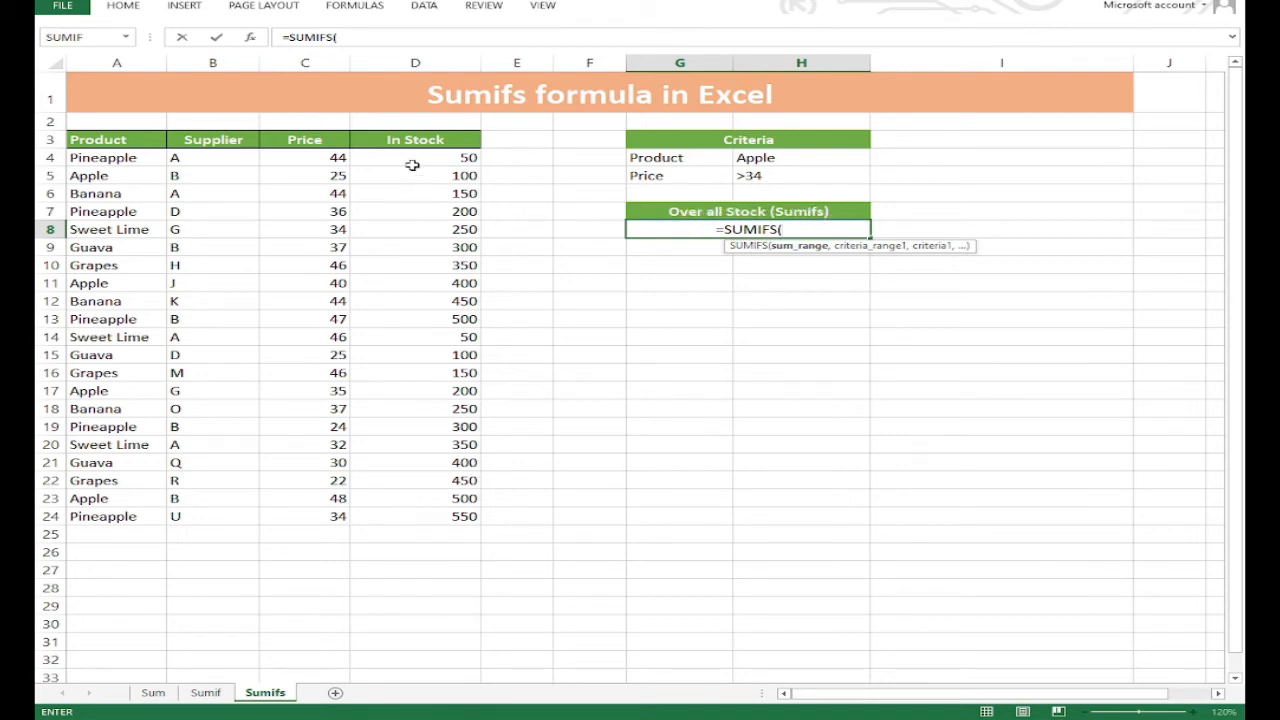
pyautogui.moveTo(400, 157); pyautogui.dragTo(437, 520)
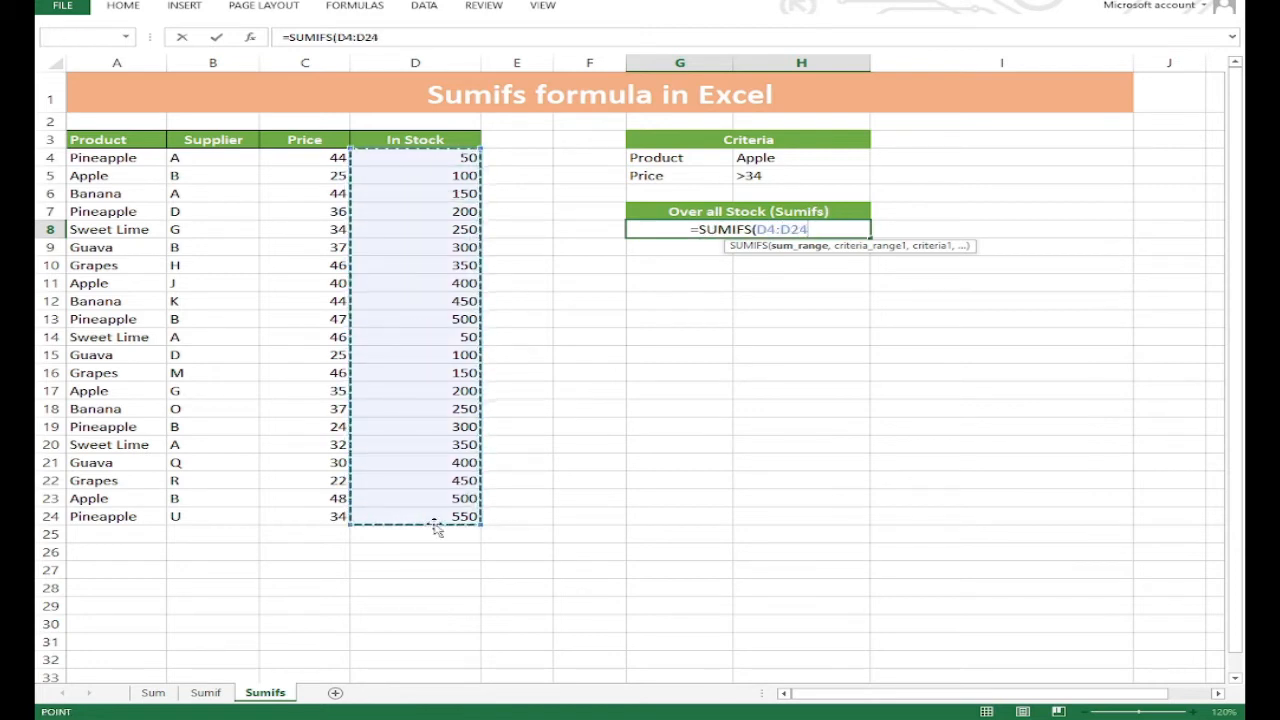
pyautogui.write(',')
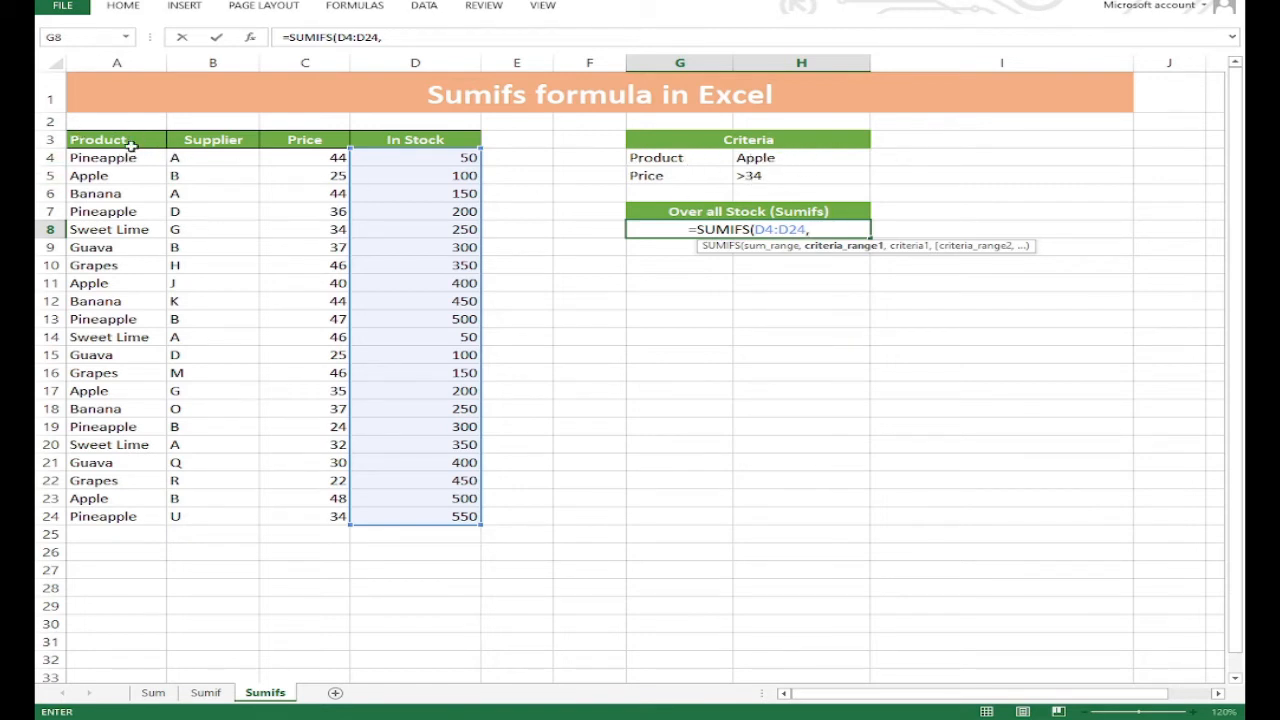
# Add the product range A4:A24 with criterion H4 to the formula, followed by the price range C4:C24.
pyautogui.moveTo(128, 157); pyautogui.dragTo(160, 517)
pyautogui.write(',')
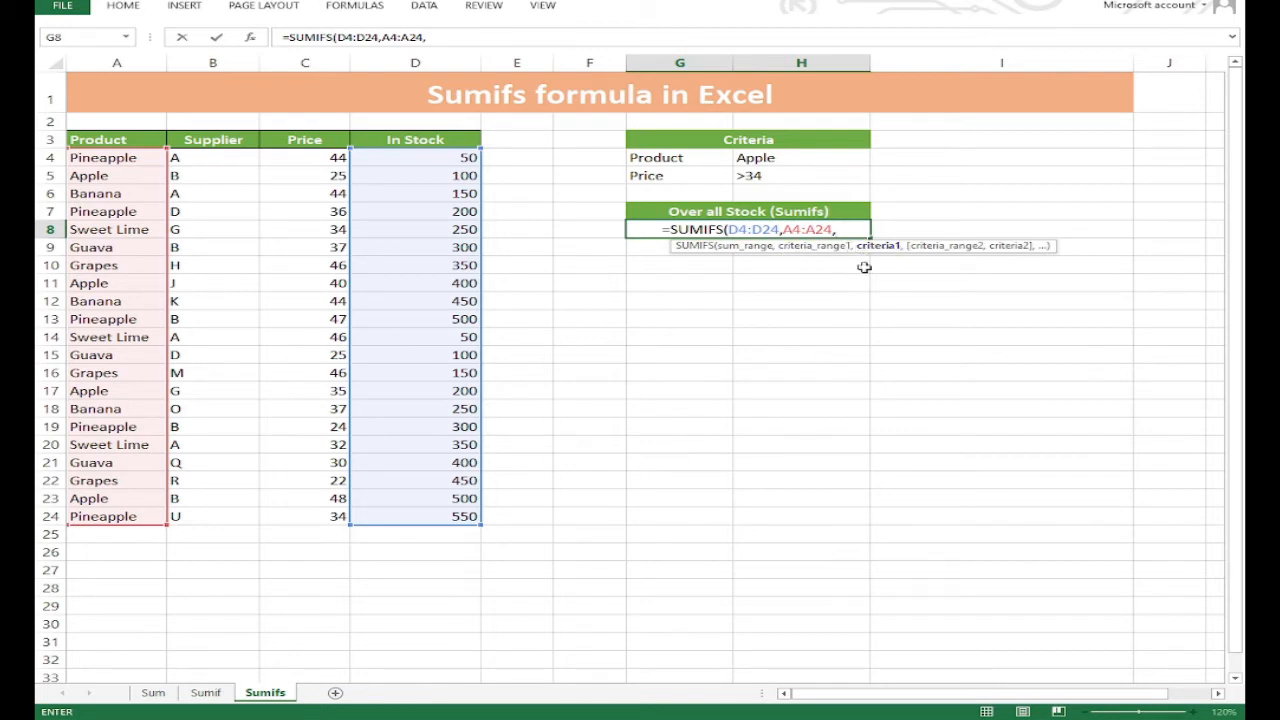
pyautogui.click(773, 160)
pyautogui.write(',')
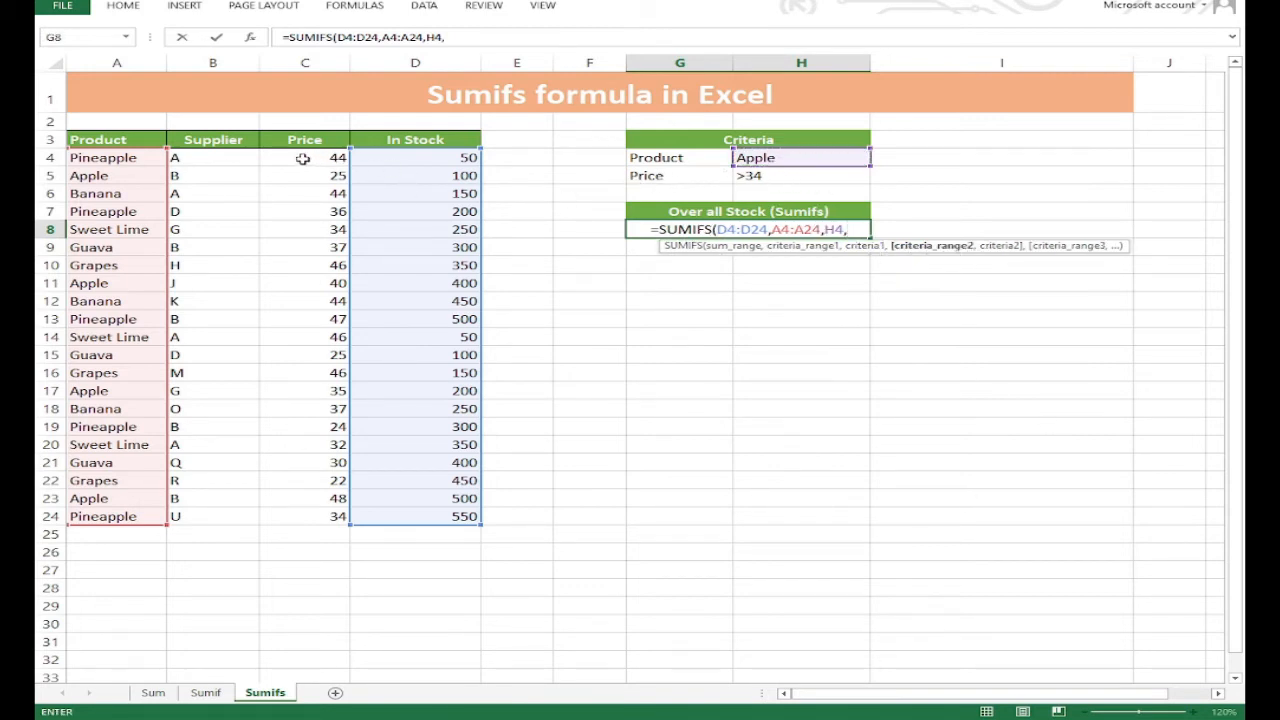
pyautogui.moveTo(303, 158); pyautogui.dragTo(328, 513)
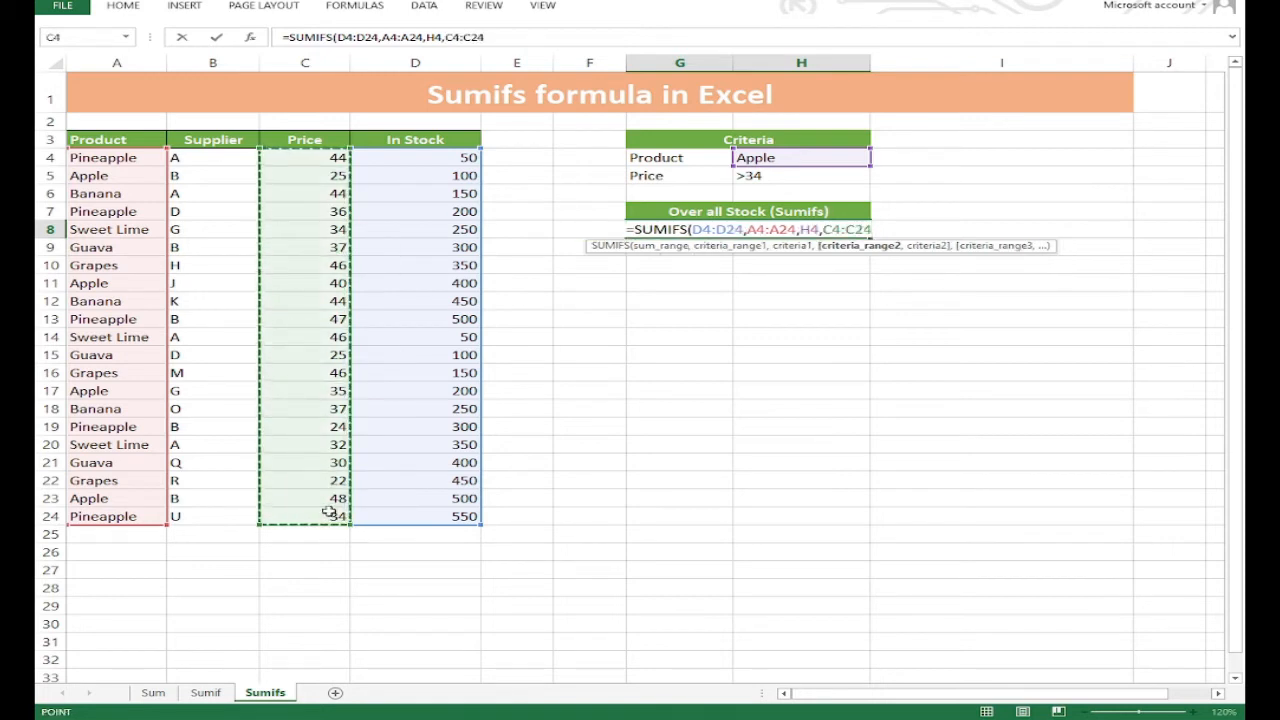
pyautogui.write(',')
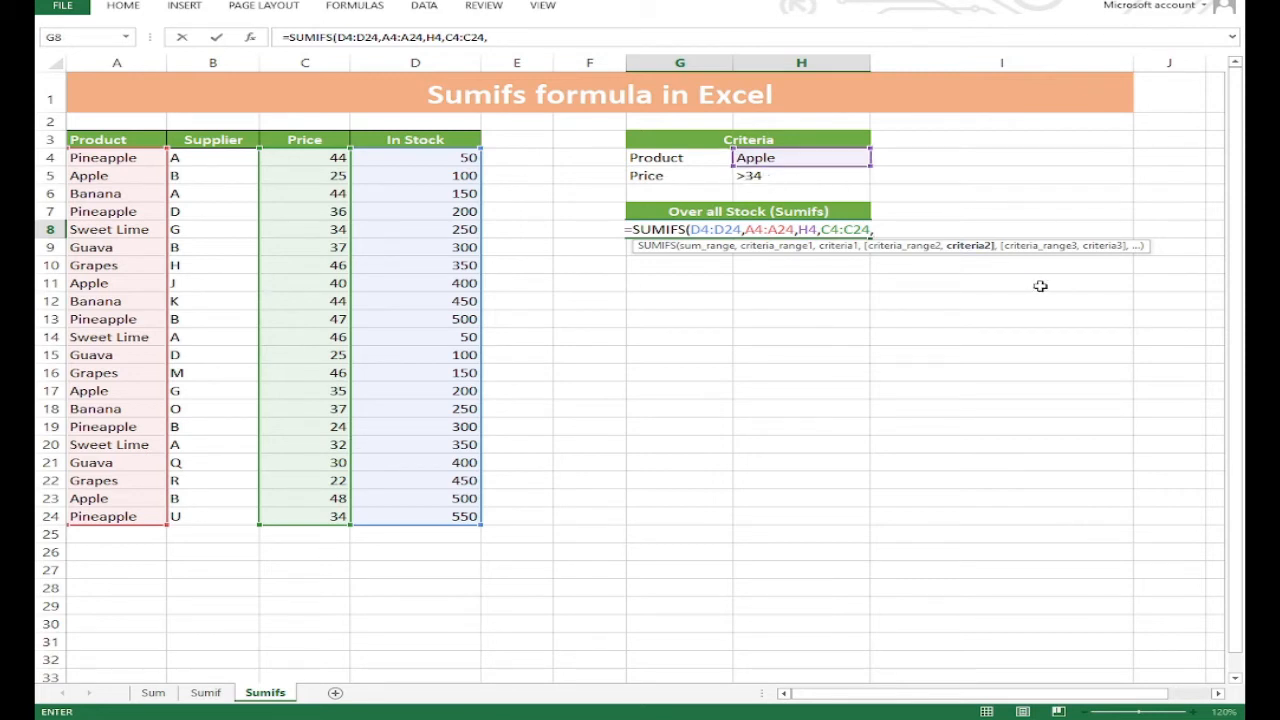
pyautogui.write('>34')
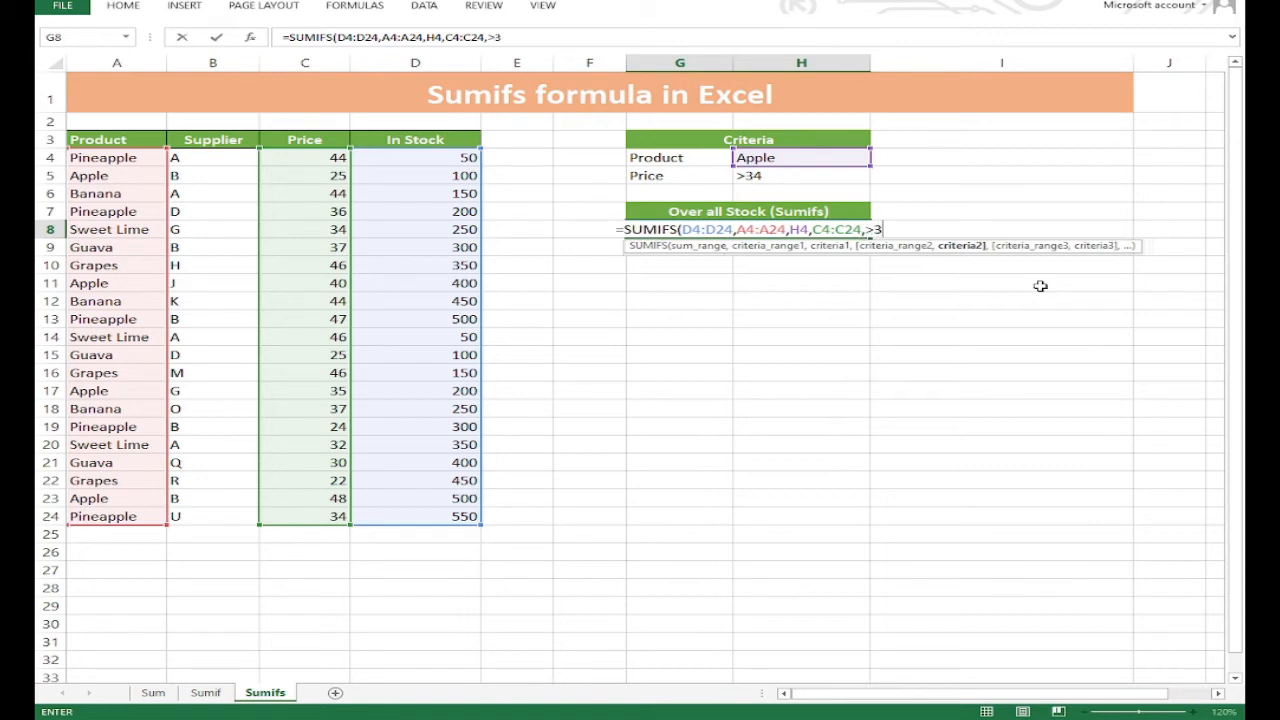
pyautogui.press('BackSpace')
pyautogui.press('BackSpace')
pyautogui.press('BackSpace')
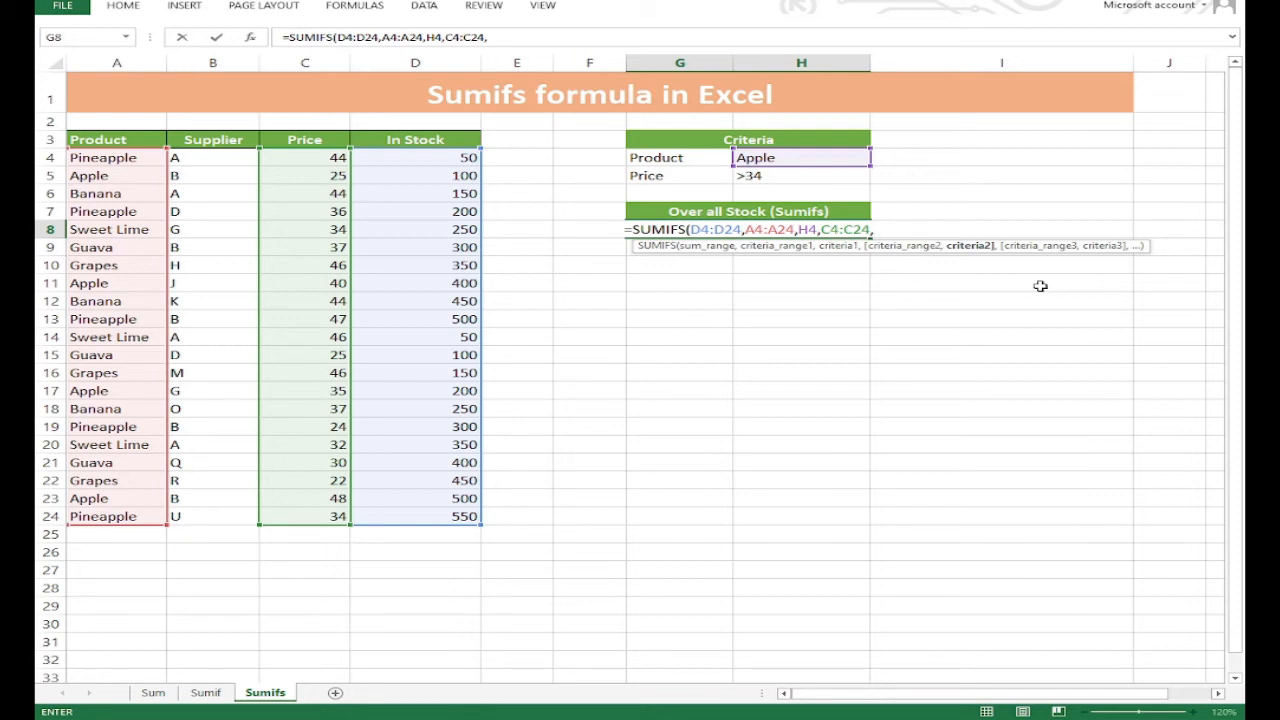
# Enter ">34" in quotation marks as the price criterion and complete the SUMIFS formula in G8.
pyautogui.write('"')
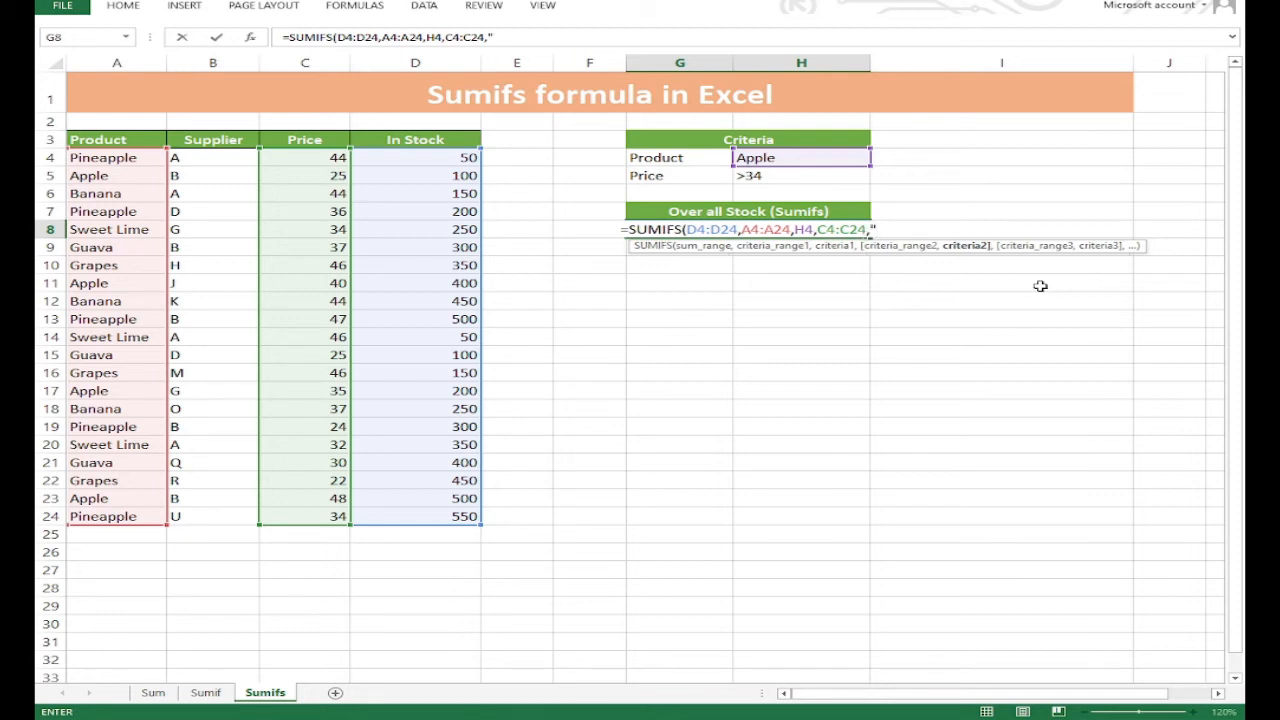
pyautogui.write('>34')
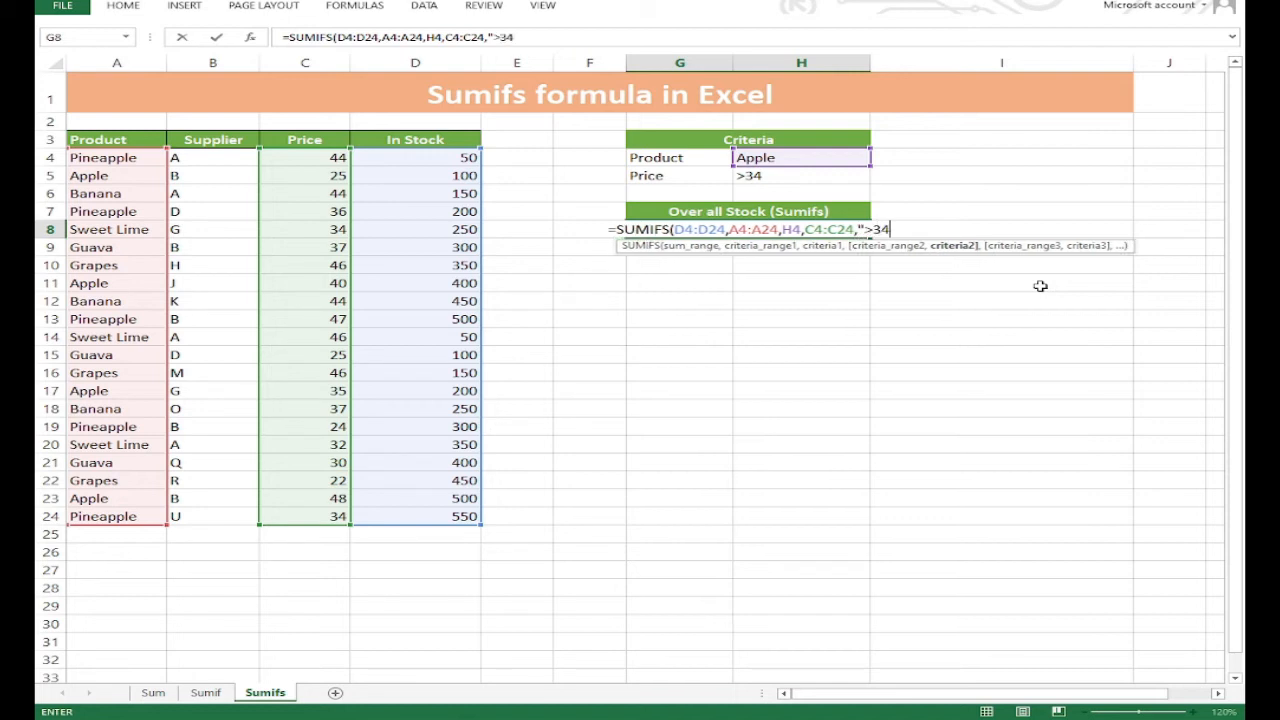
pyautogui.write('"')
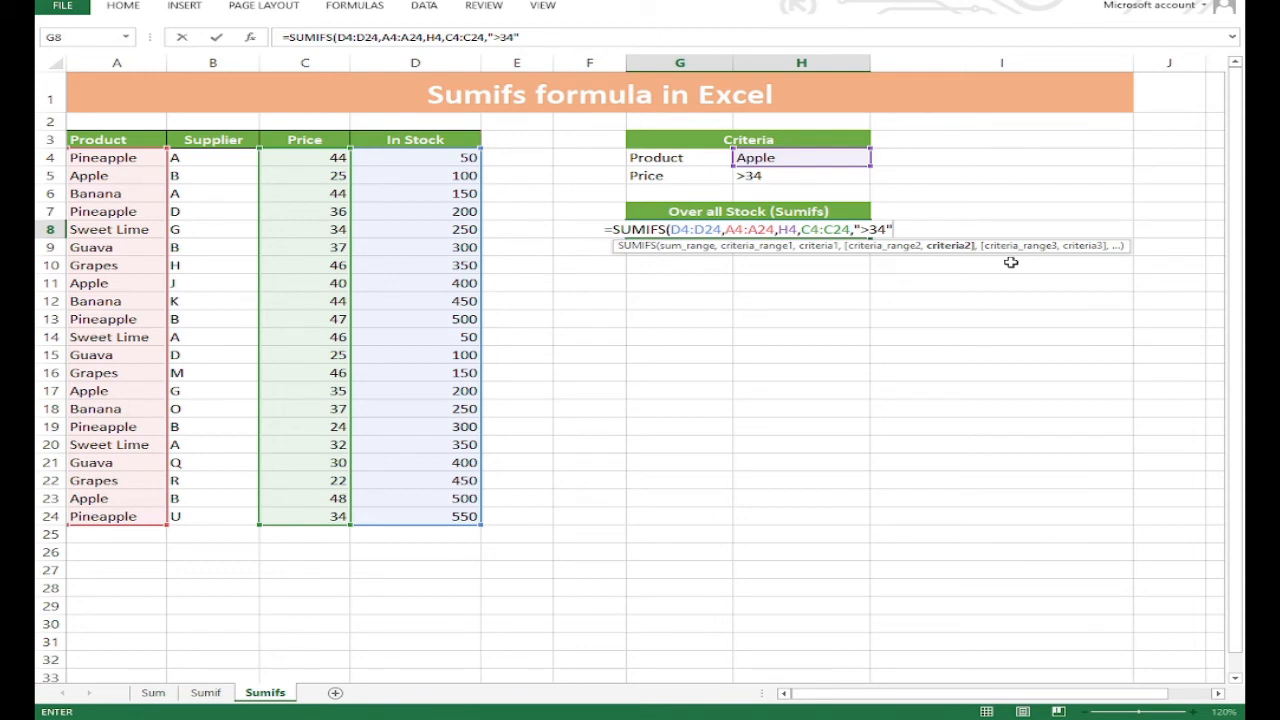
pyautogui.press('Return')
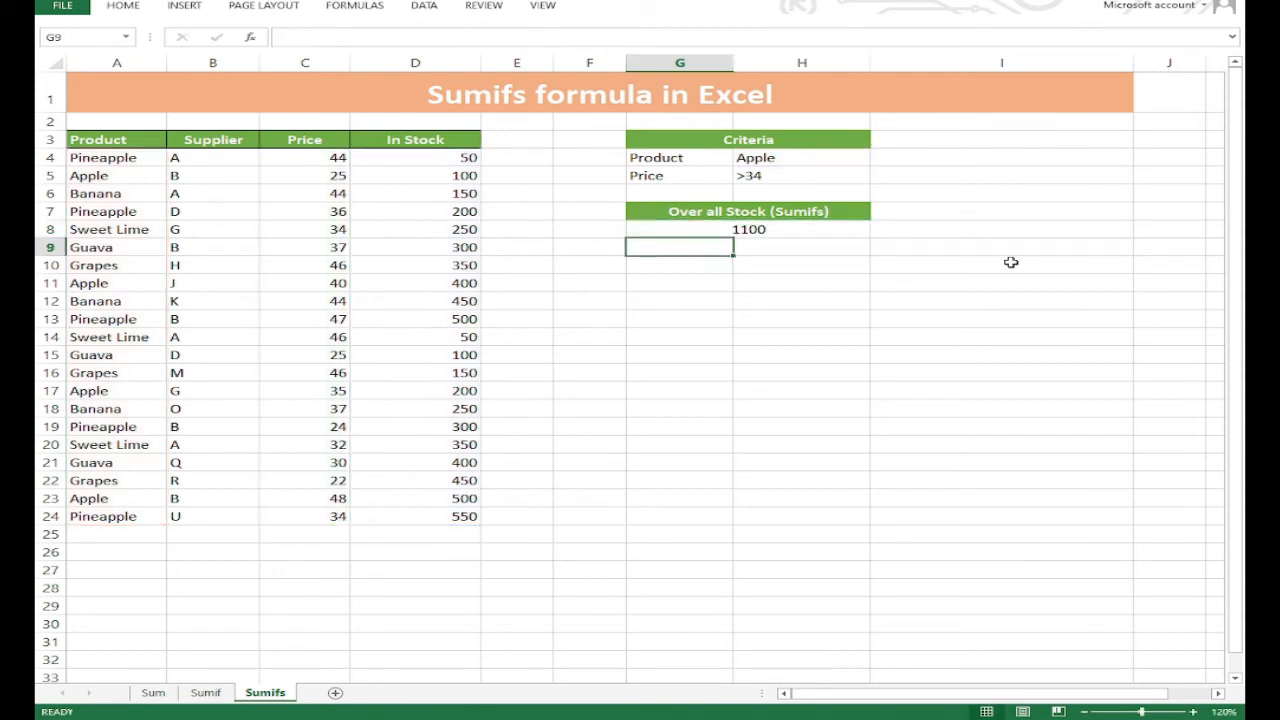
pyautogui.click(699, 234)
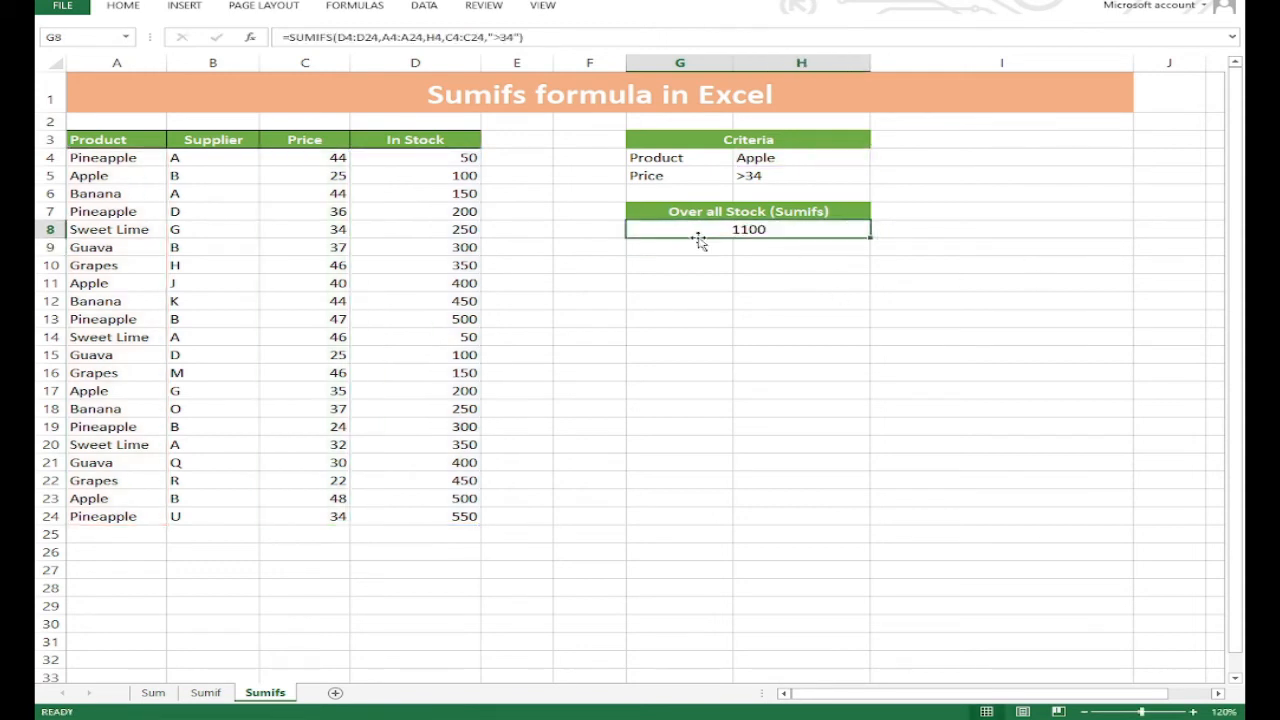
# Add a third criterion in row 6, labelled Supplier in G6 with the value B in H6.
pyautogui.click(659, 192)
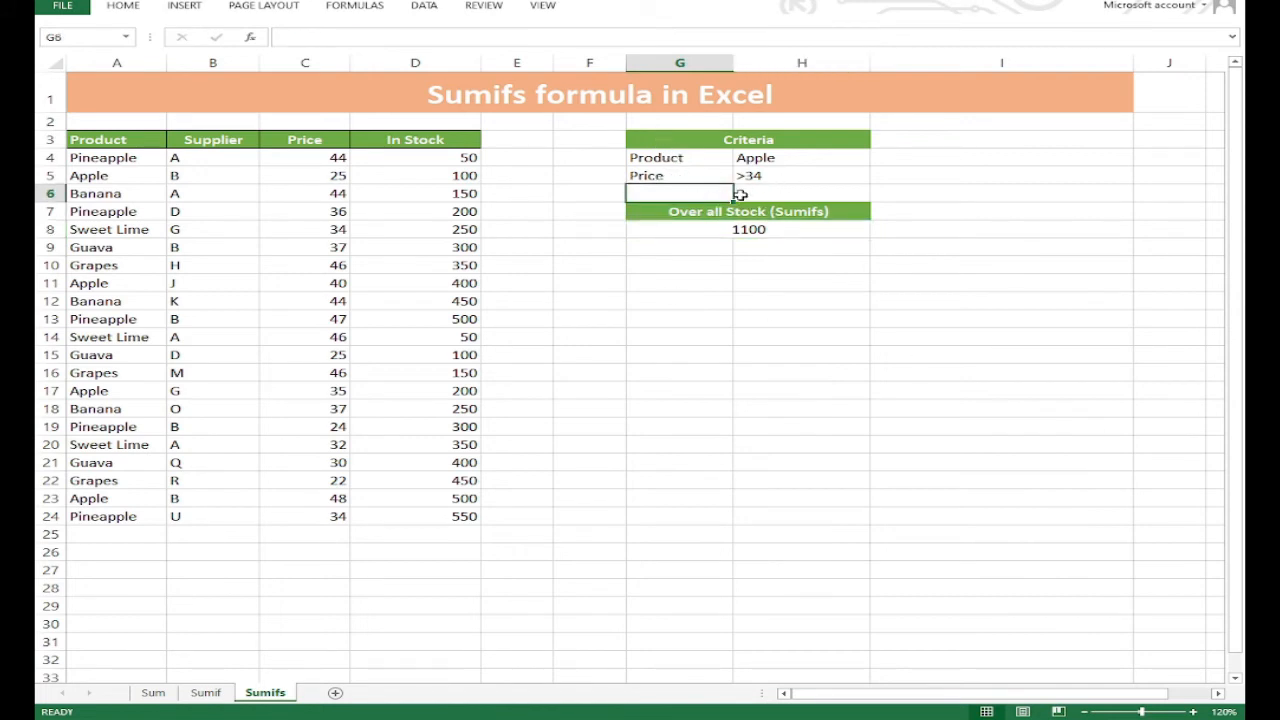
pyautogui.write('S')
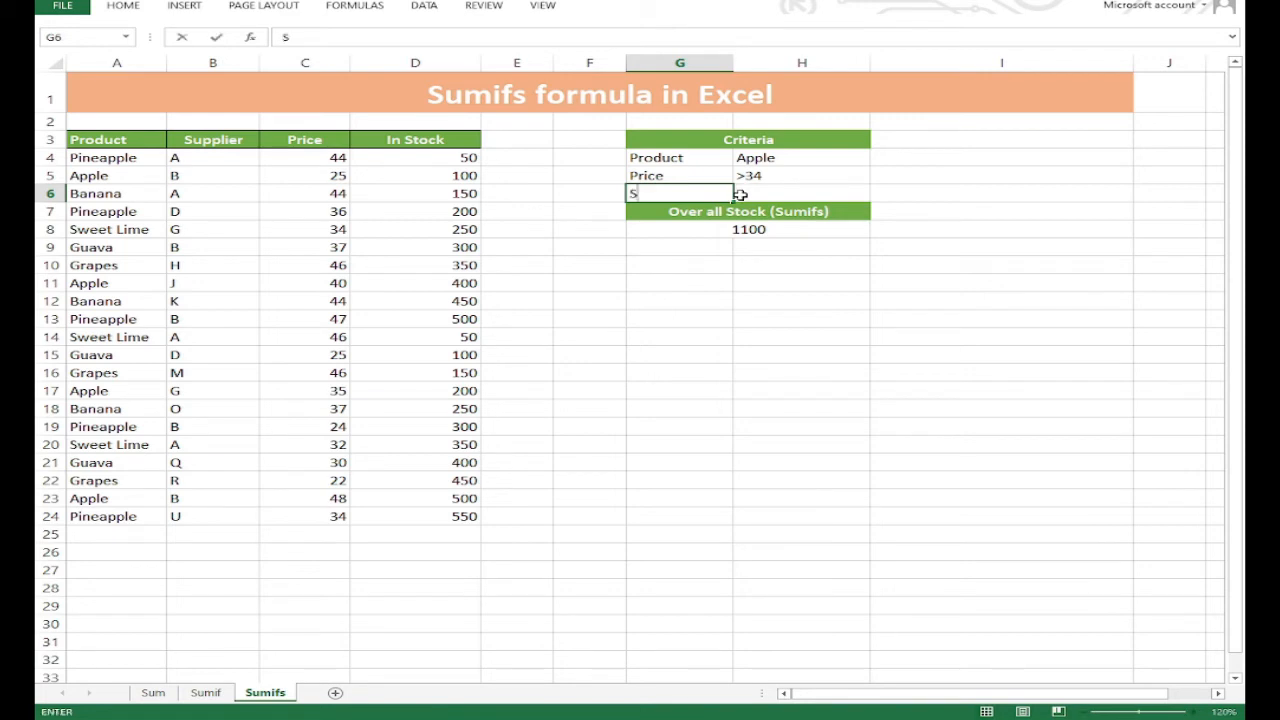
pyautogui.write('upplier')
pyautogui.click(740, 195)
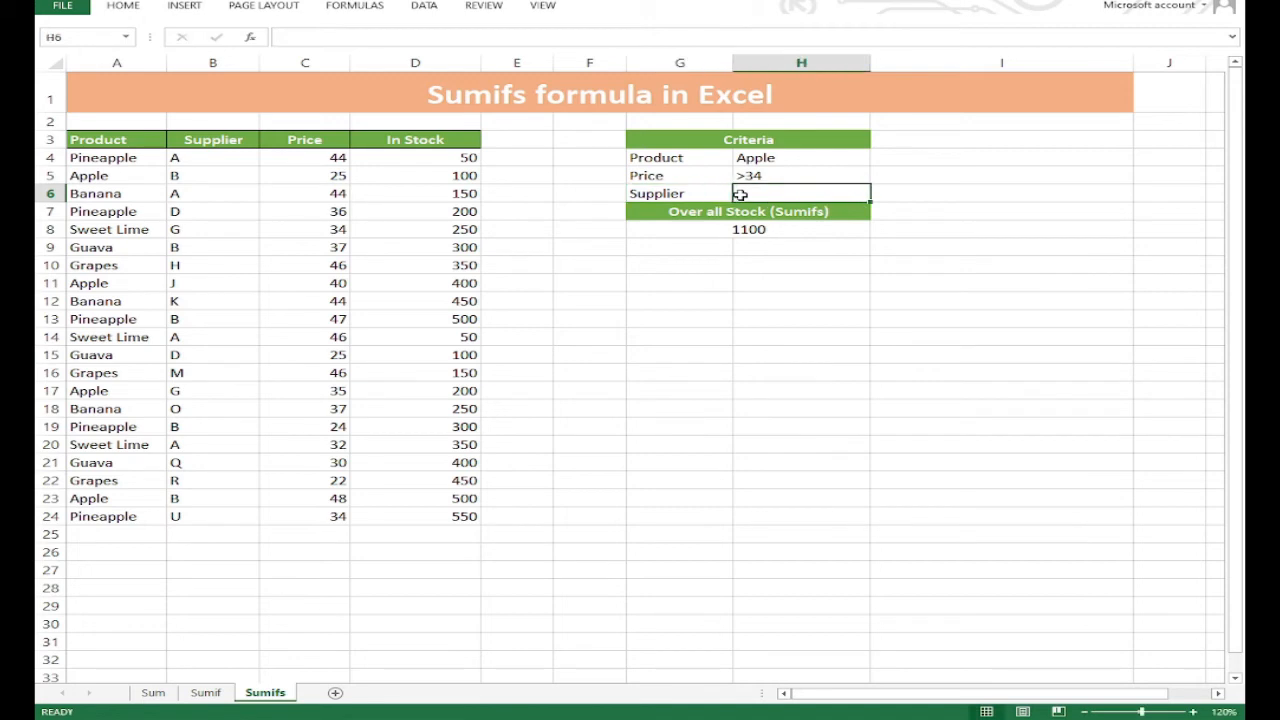
pyautogui.press('Up')
pyautogui.click(810, 197)
pyautogui.write('B')
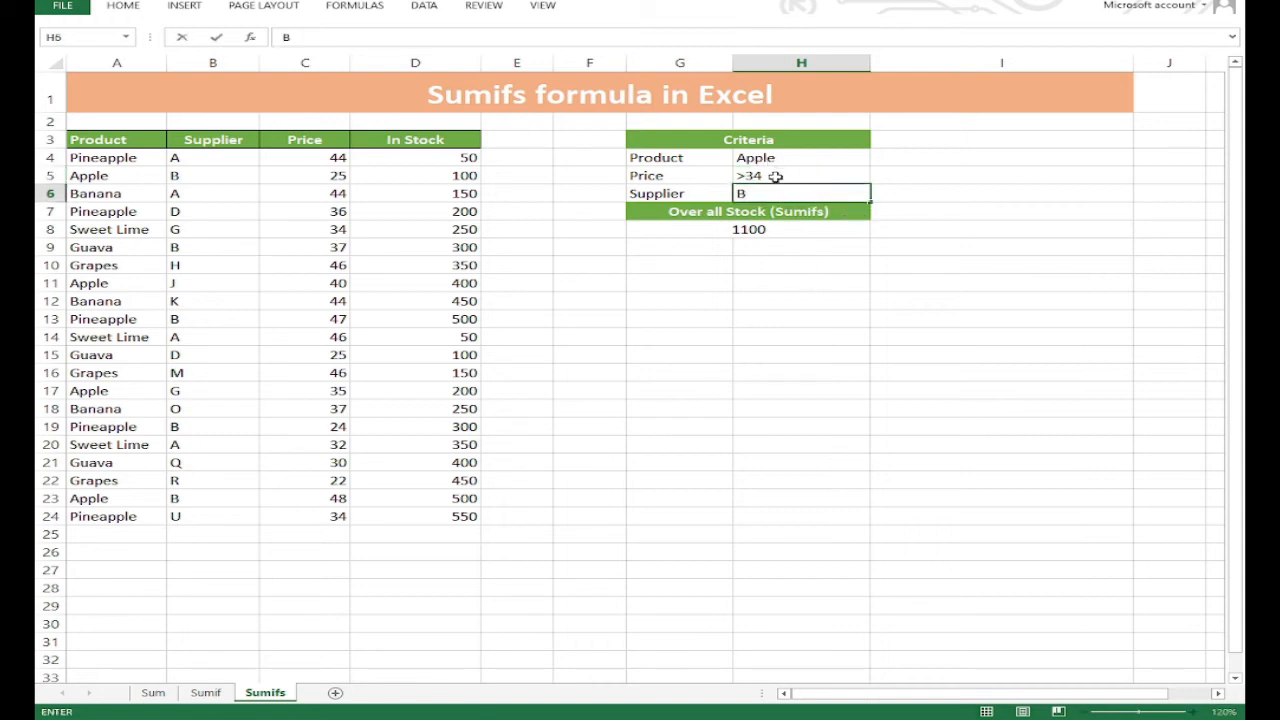
# Replace the formula in G8 with a new SUMIFS that uses D4:D24 as its sum range.
pyautogui.click(771, 233)
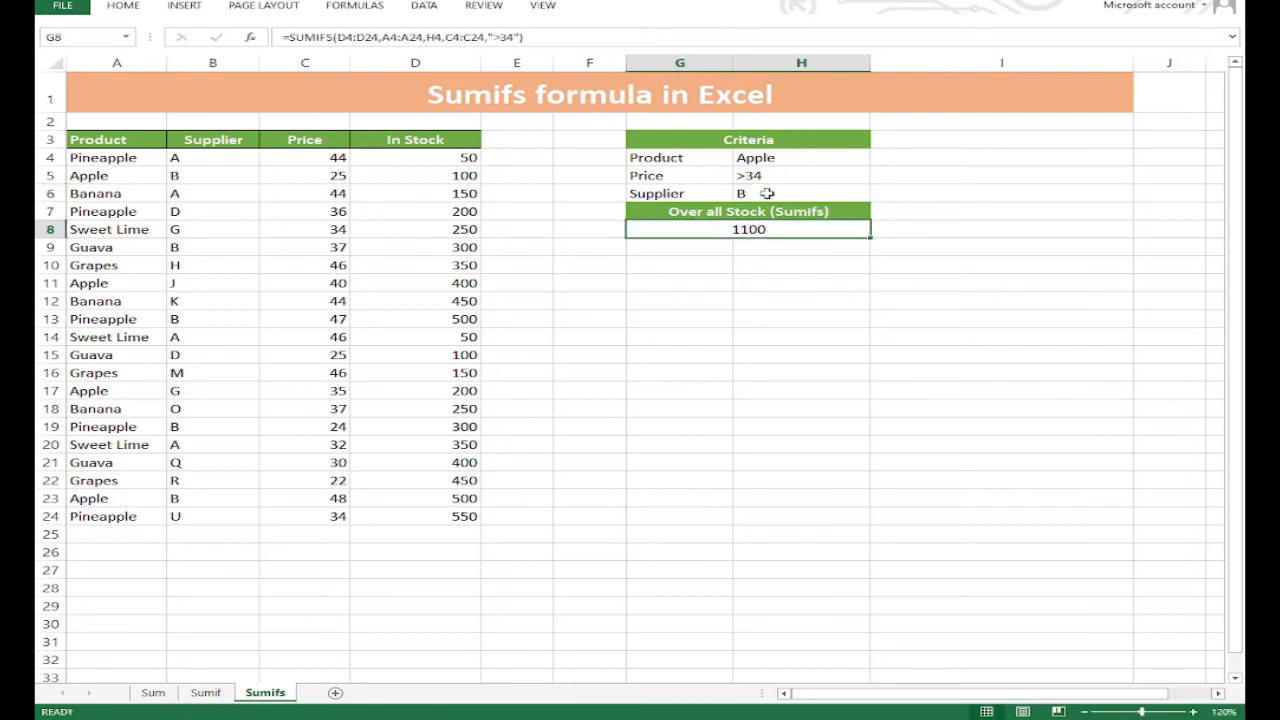
pyautogui.doubleClick(791, 240)
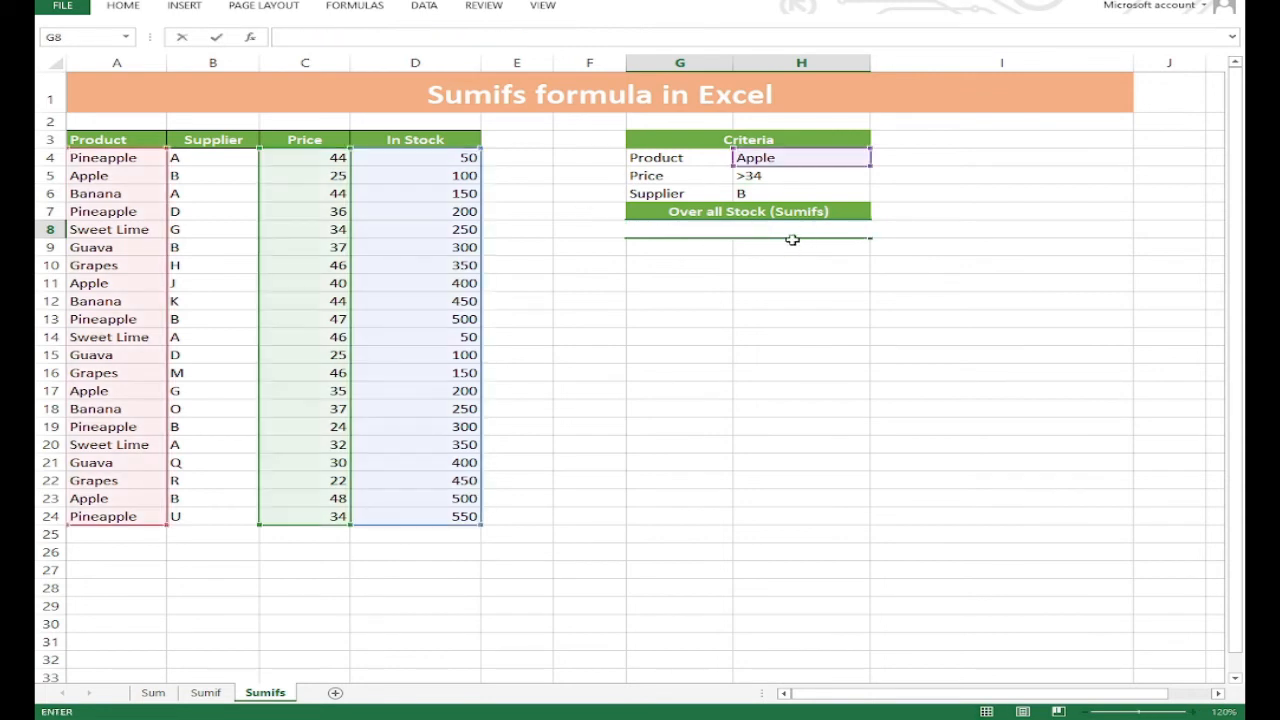
pyautogui.write('=sumifs')
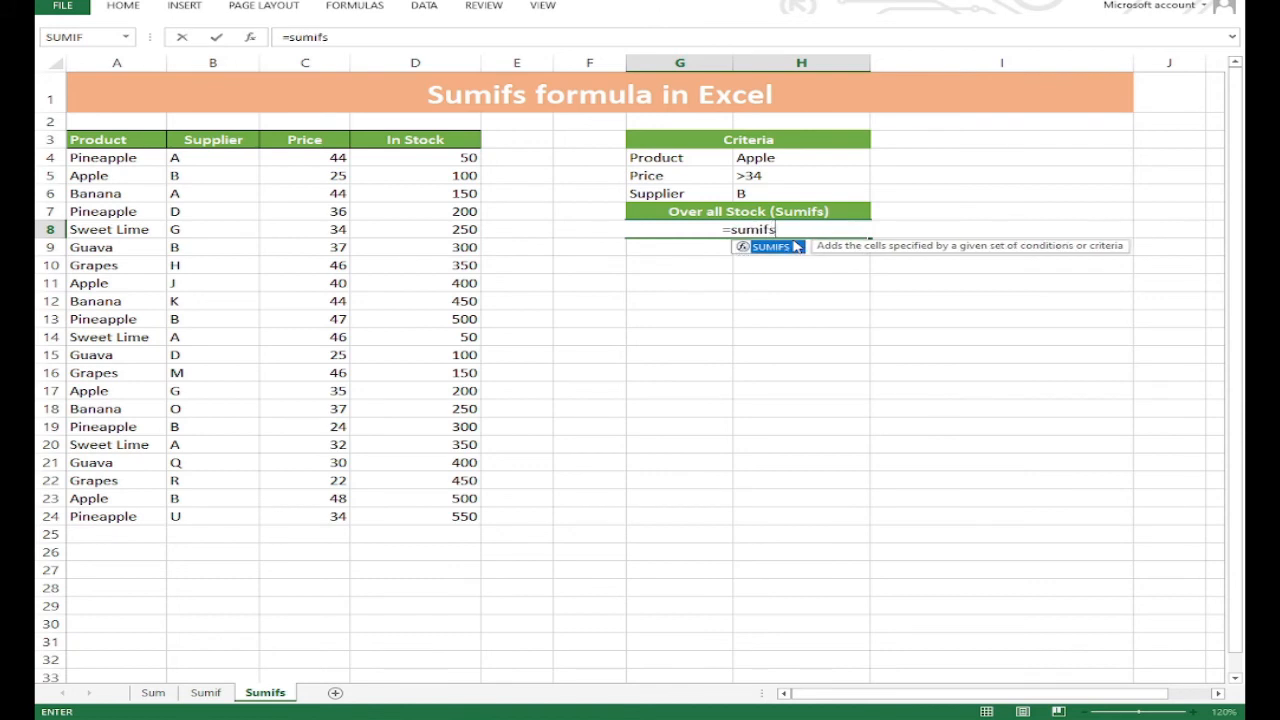
pyautogui.doubleClick(797, 246)
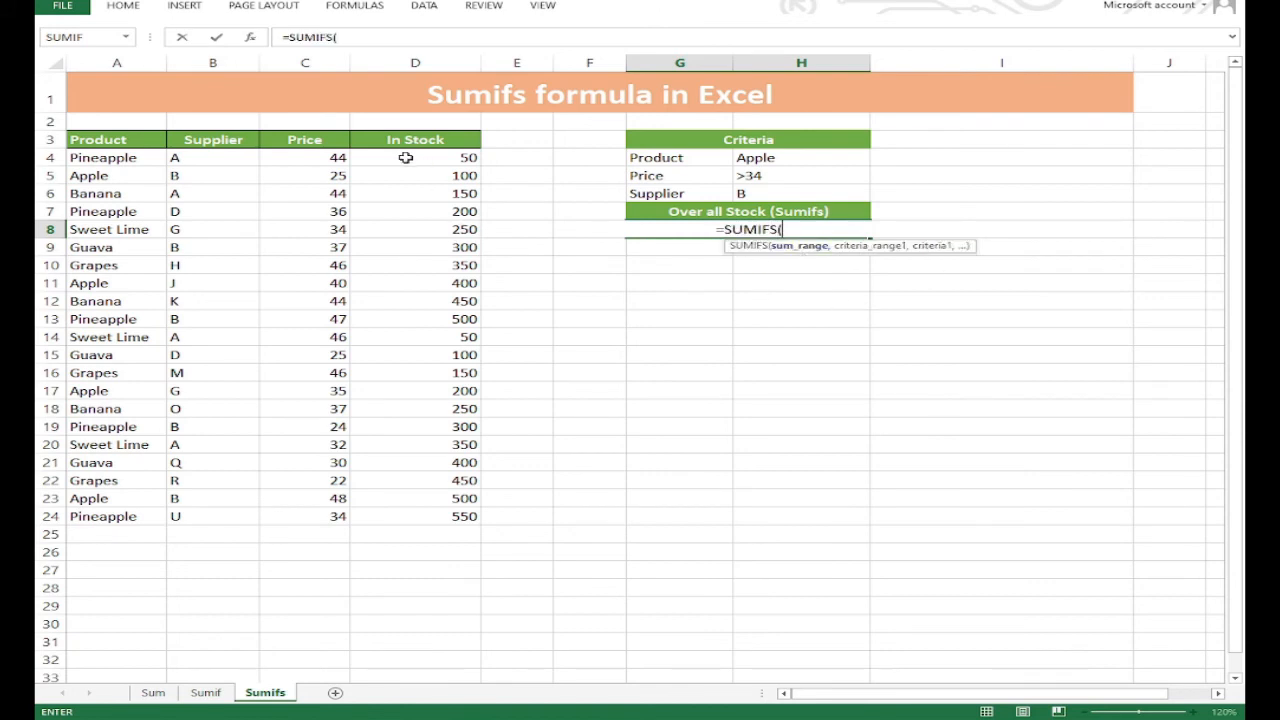
pyautogui.moveTo(414, 157); pyautogui.dragTo(468, 517)
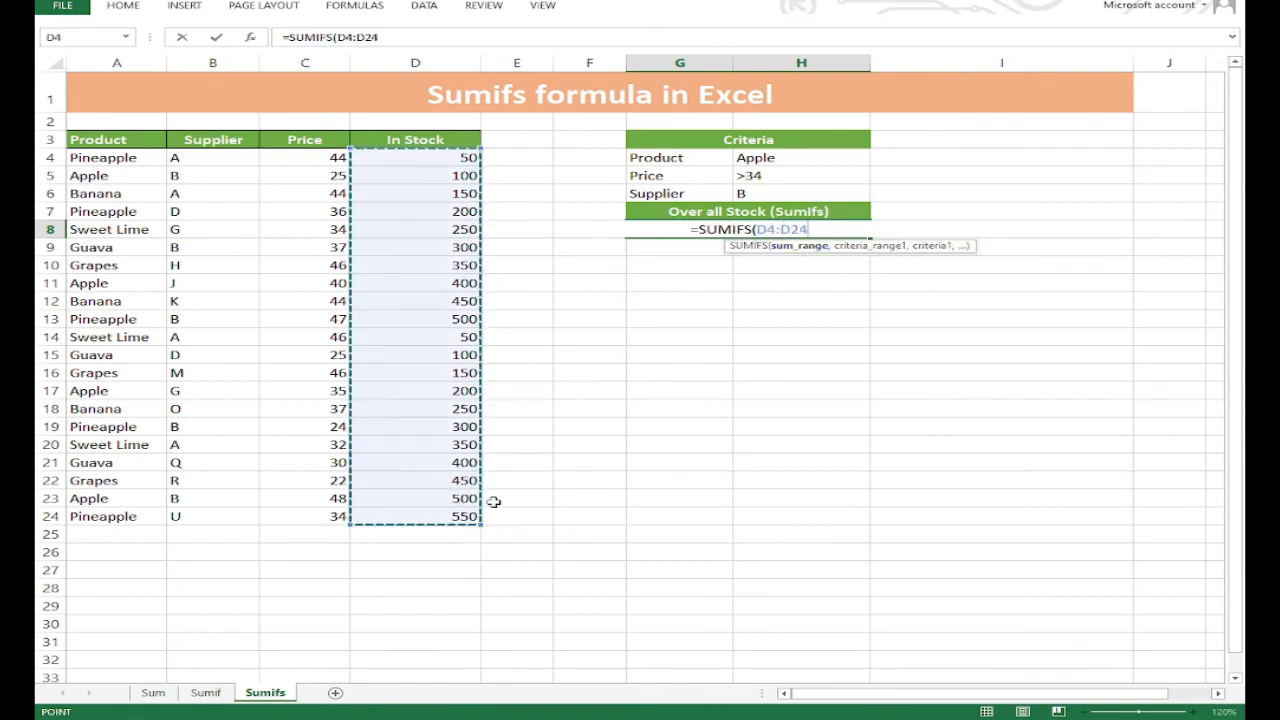
pyautogui.write(',')
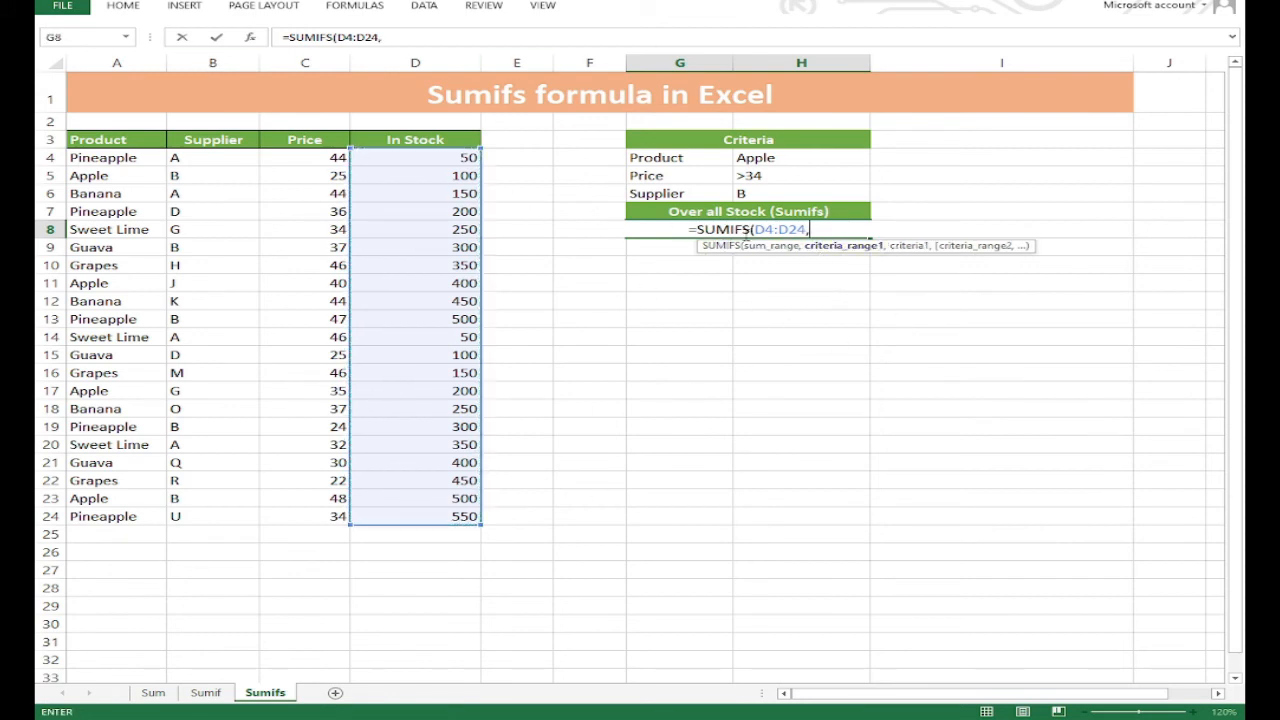
# Add the product range A4:A24 with H4 as its criterion to the SUMIFS formula in G8.
pyautogui.moveTo(118, 158); pyautogui.dragTo(62, 516)
pyautogui.write(',')
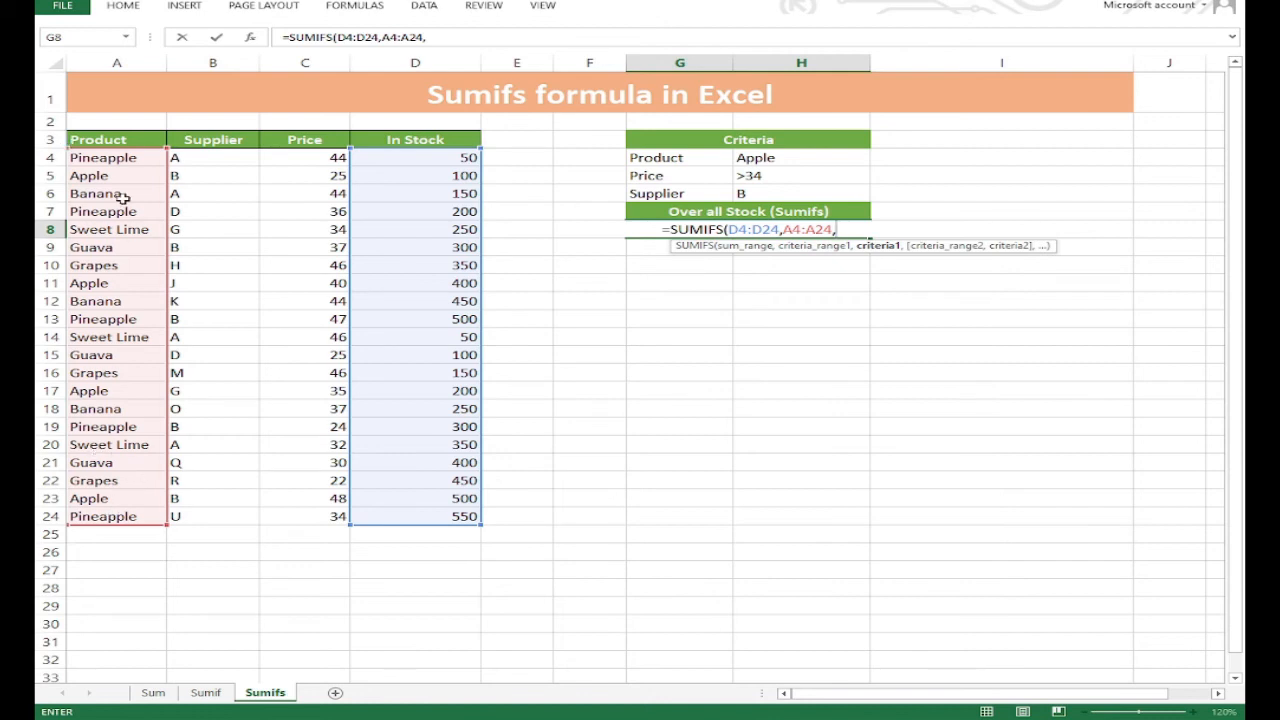
pyautogui.click(775, 158)
pyautogui.write(',')
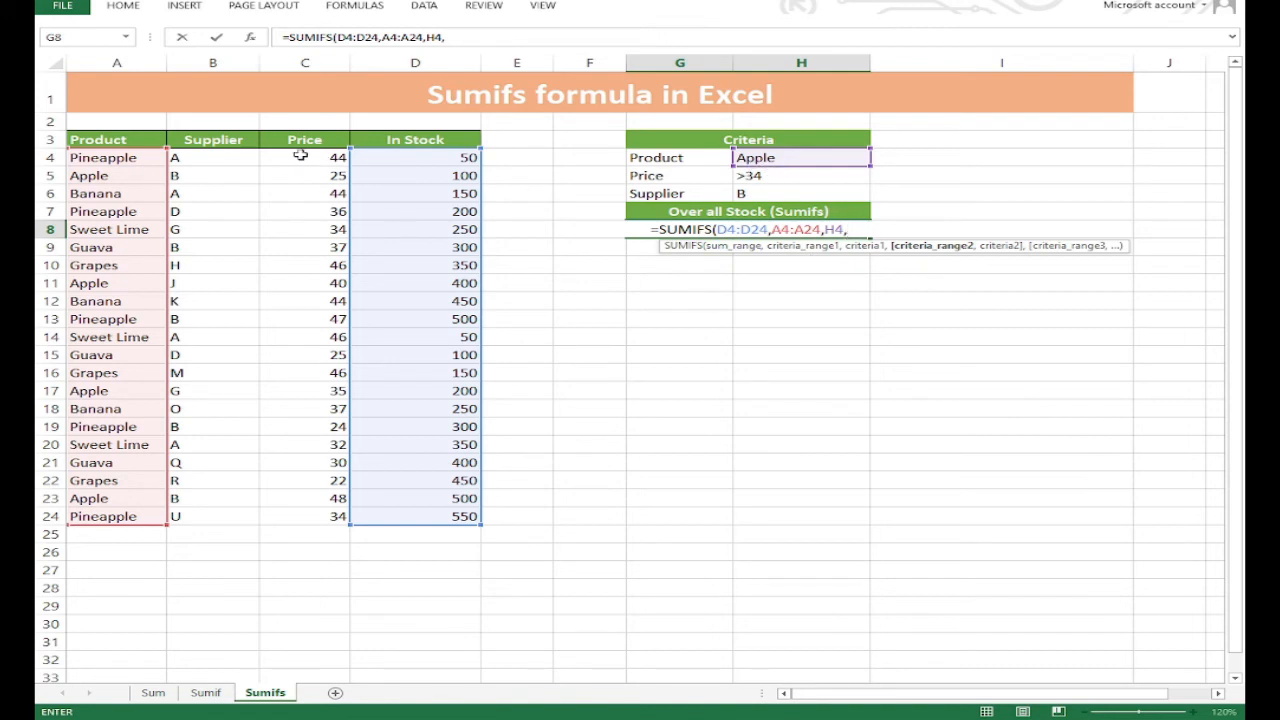
# Add the price range C4:C24 with the quoted criterion ">34" as the second condition of the SUMIFS formula.
pyautogui.moveTo(300, 157); pyautogui.dragTo(296, 507)
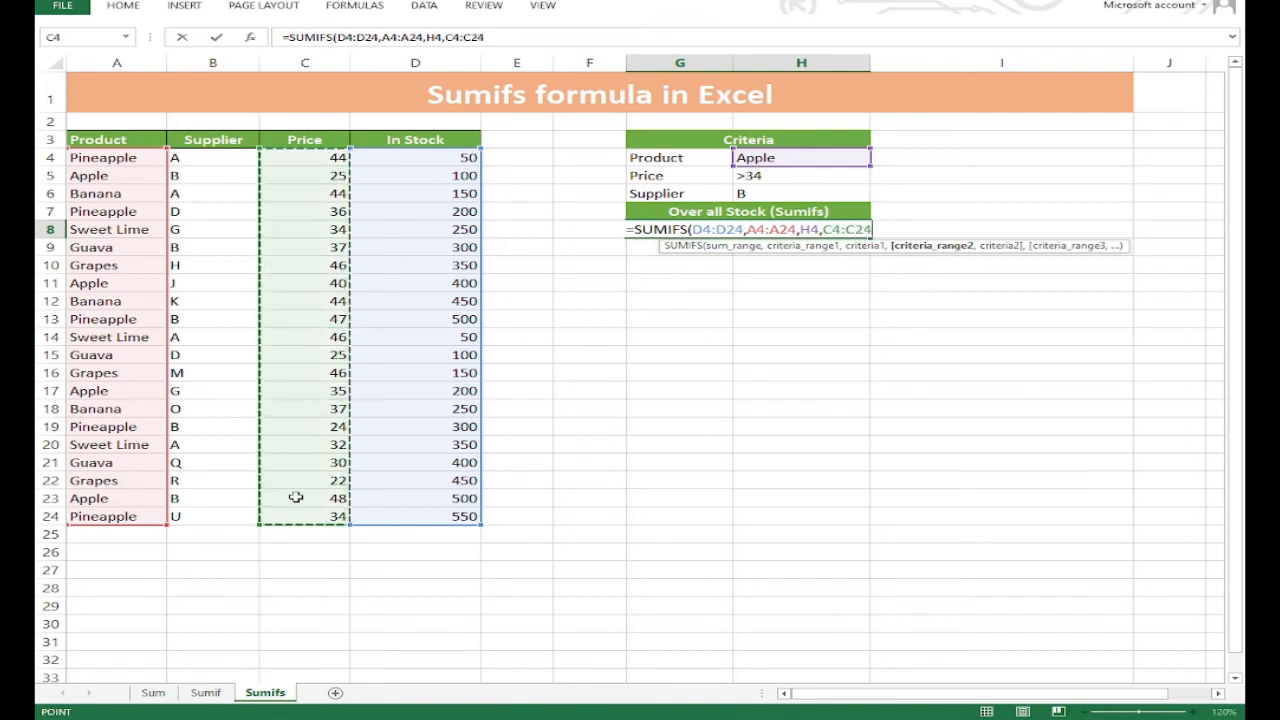
pyautogui.write(',')
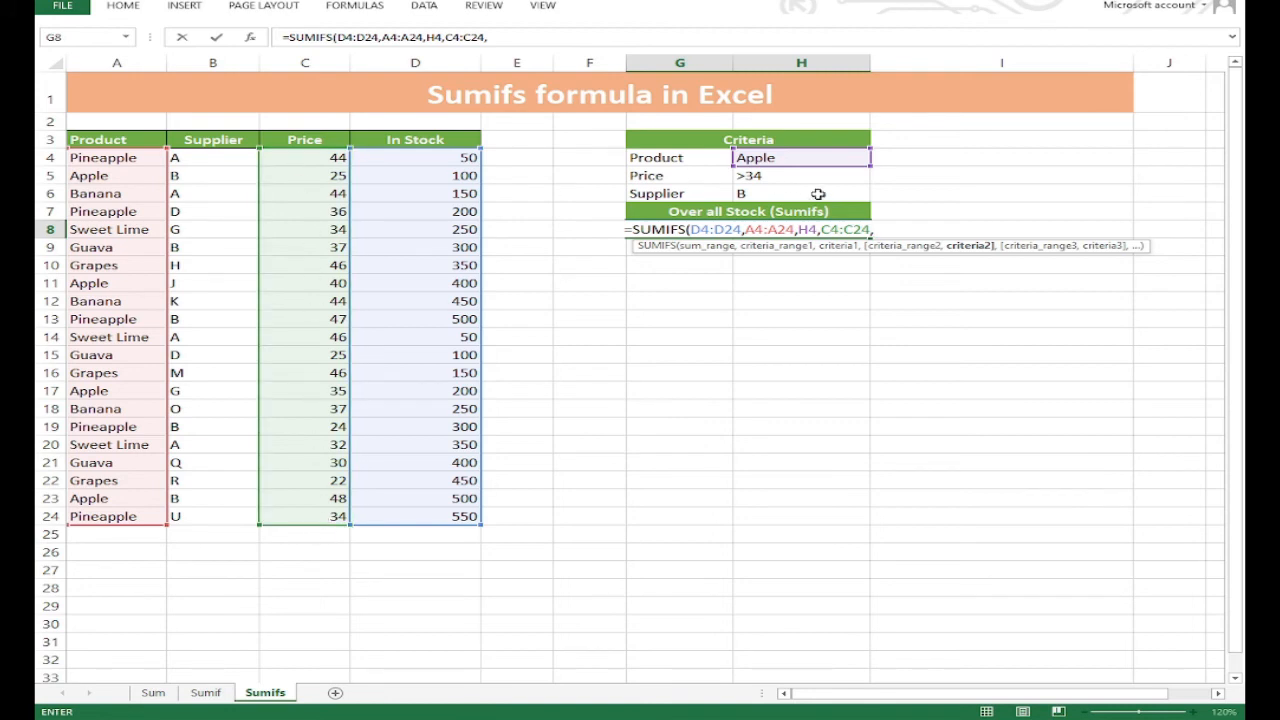
pyautogui.write('"')
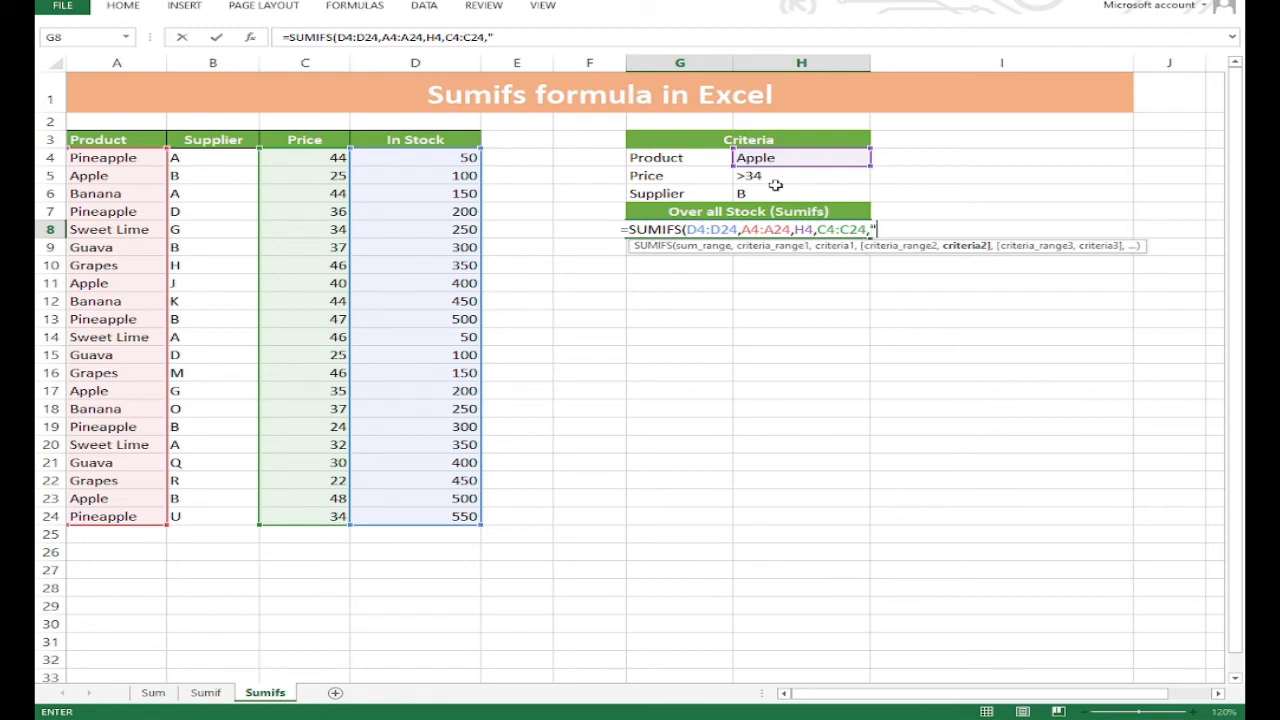
pyautogui.write('>3')
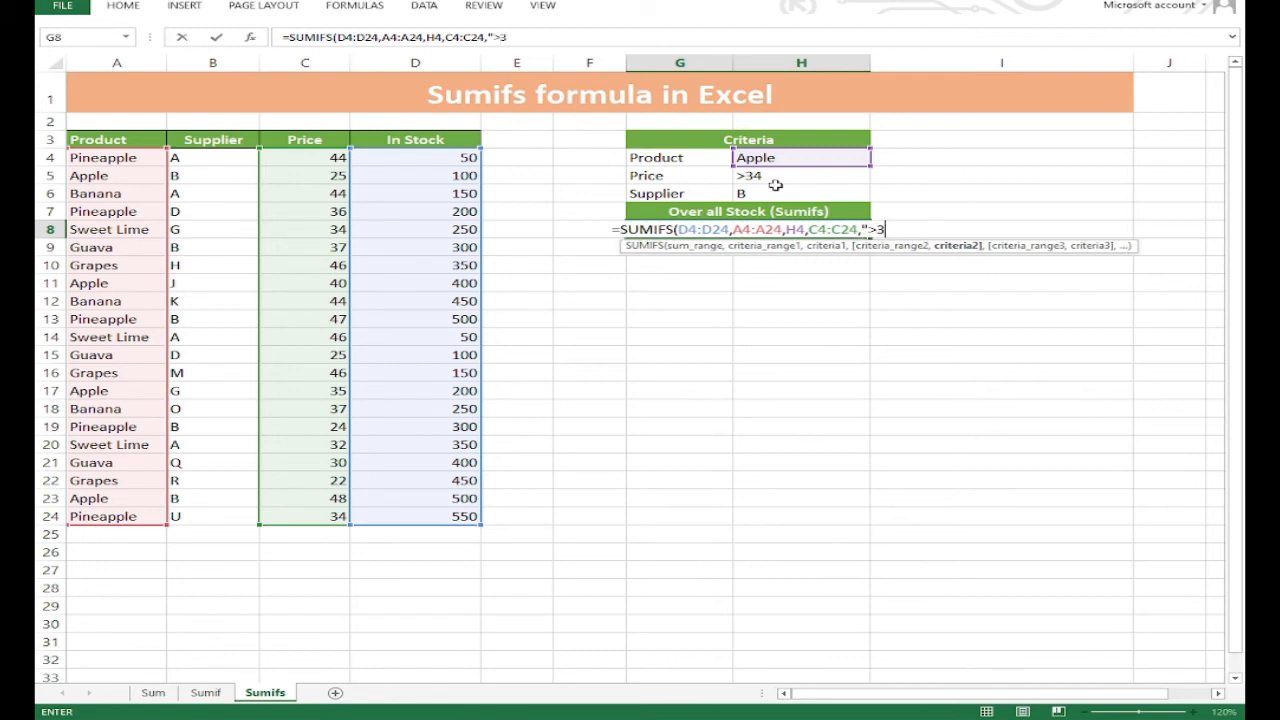
pyautogui.write('4"')
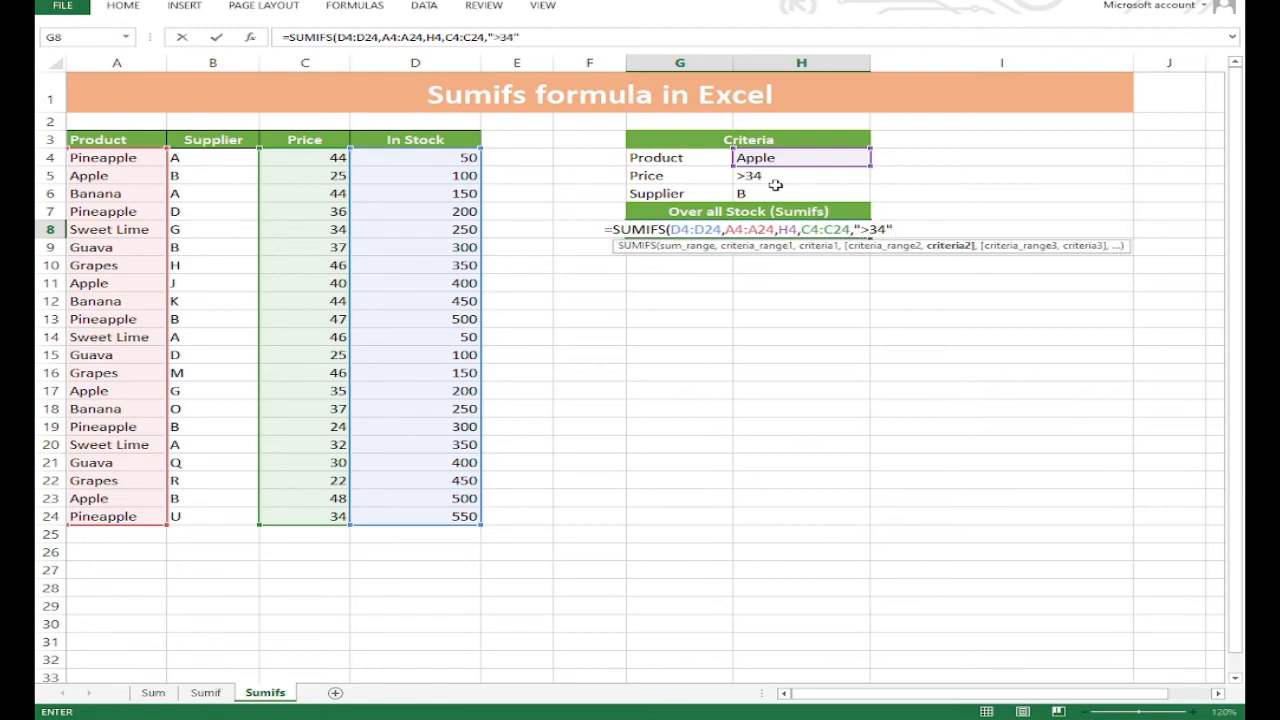
pyautogui.write(',')
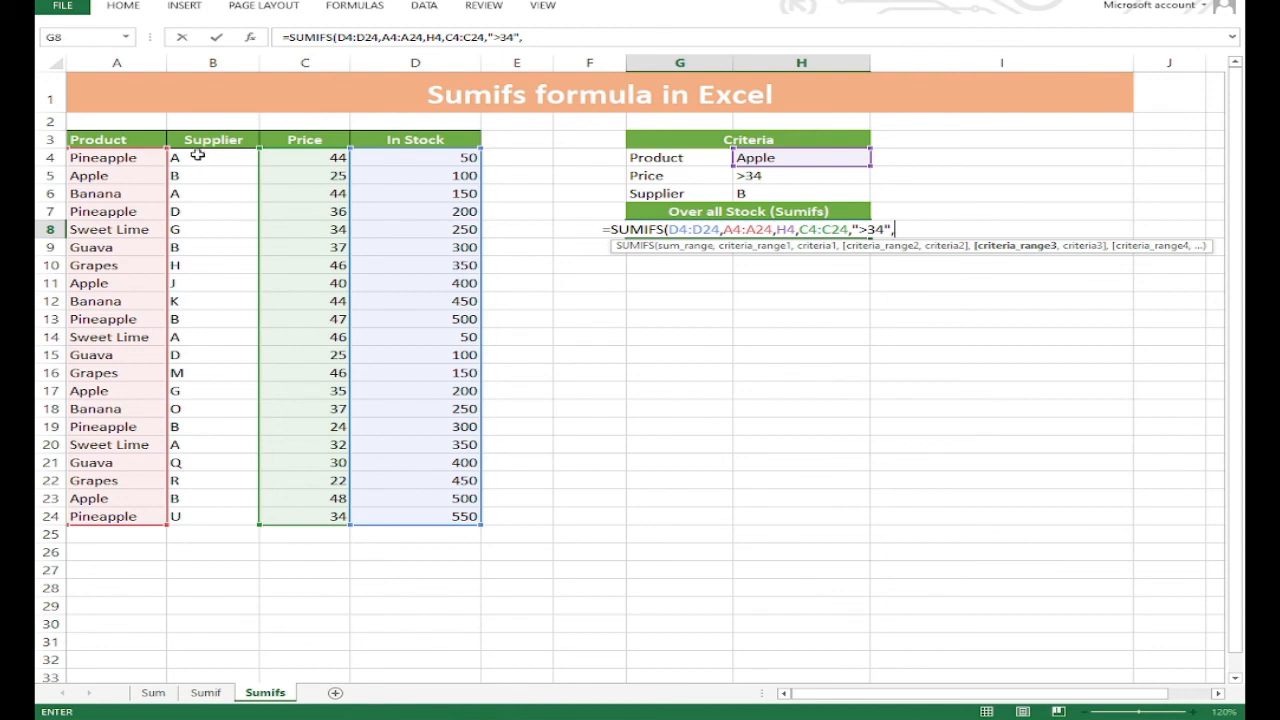
# Add the supplier range B4:B24 with criterion H6, complete the SUMIFS formula and reselect G8 to review it.
pyautogui.moveTo(197, 155); pyautogui.dragTo(214, 514)
pyautogui.write(',')
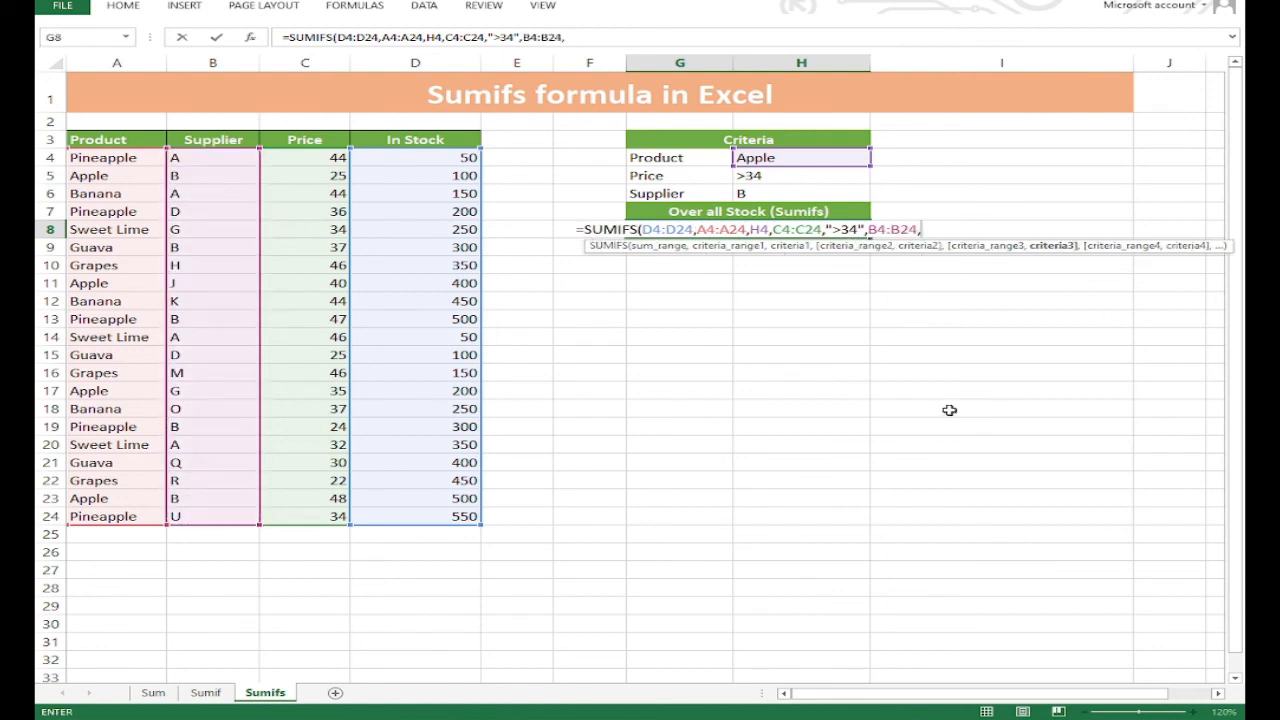
pyautogui.click(760, 194)
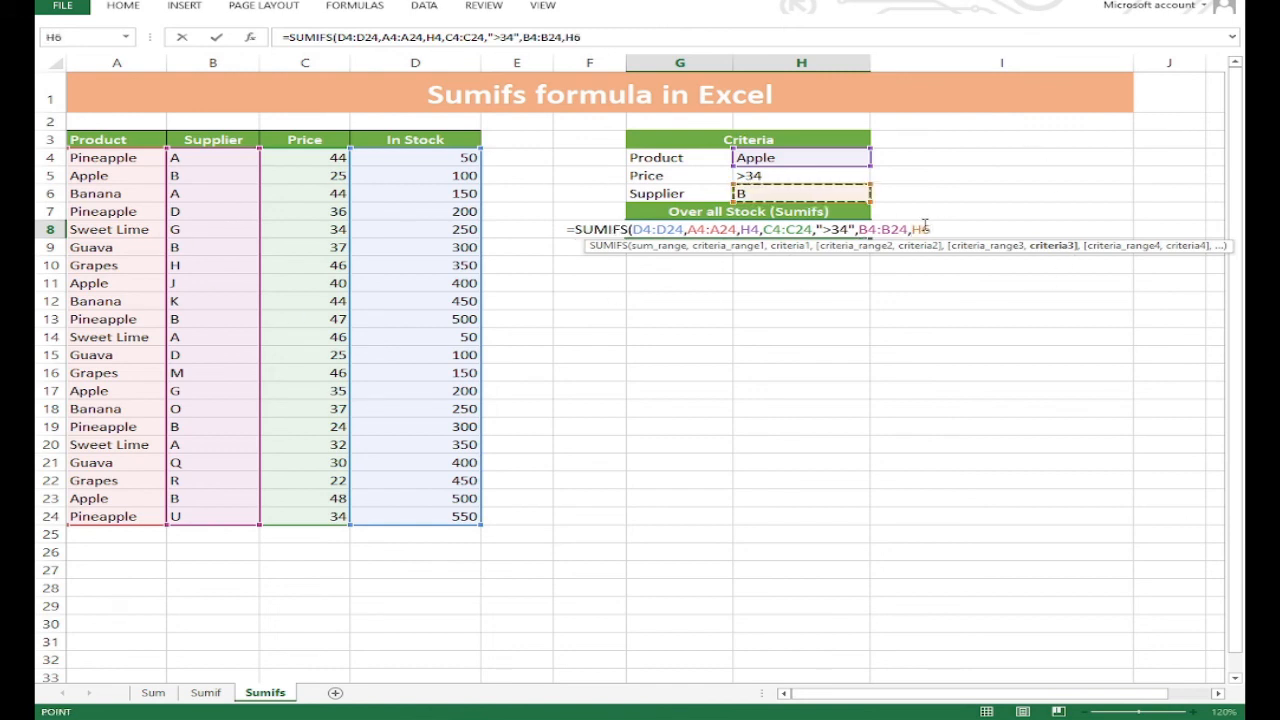
pyautogui.press('Return')
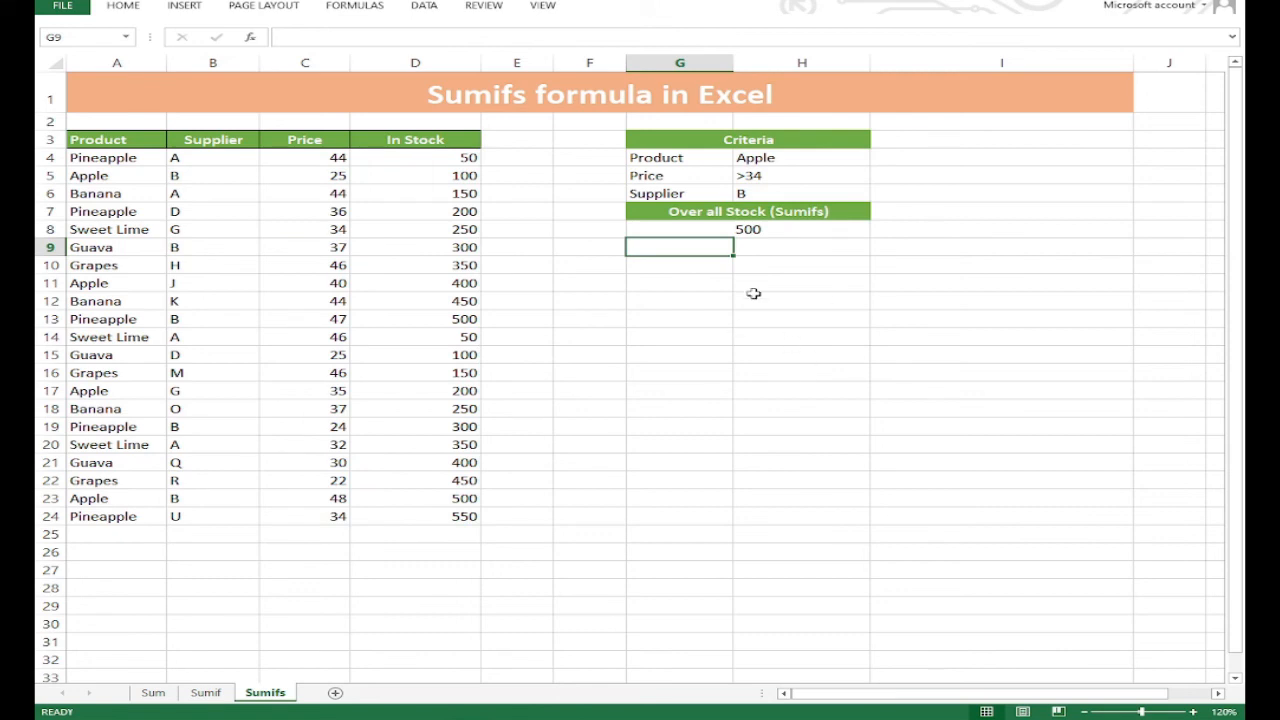
pyautogui.click(729, 229)
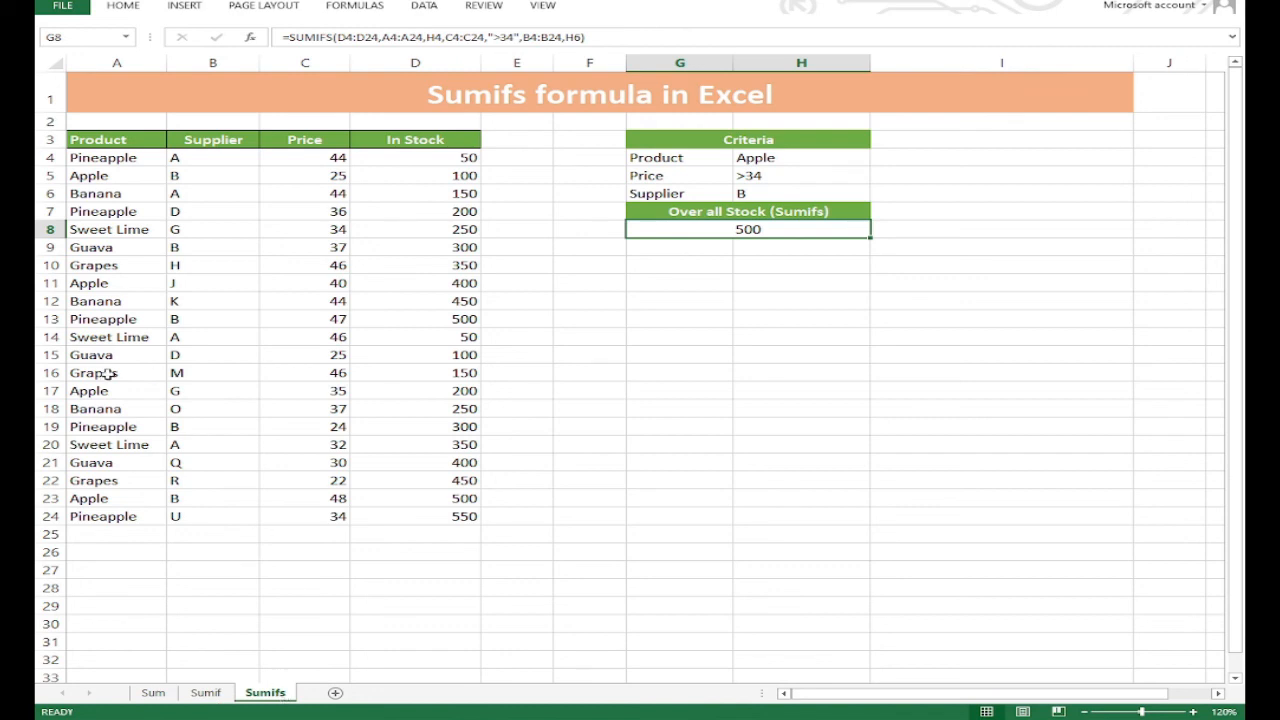
pyautogui.click(670, 266)
pyautogui.click(674, 246)
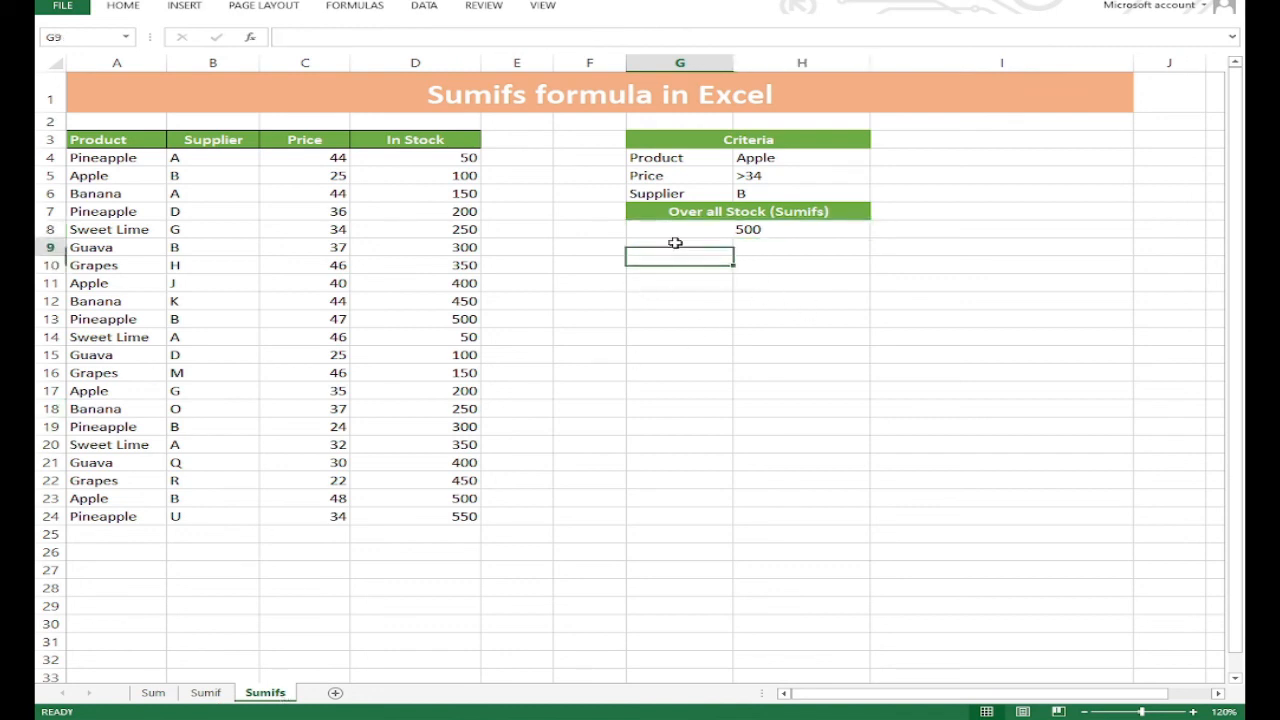
pyautogui.click(781, 247)
pyautogui.click(674, 266)
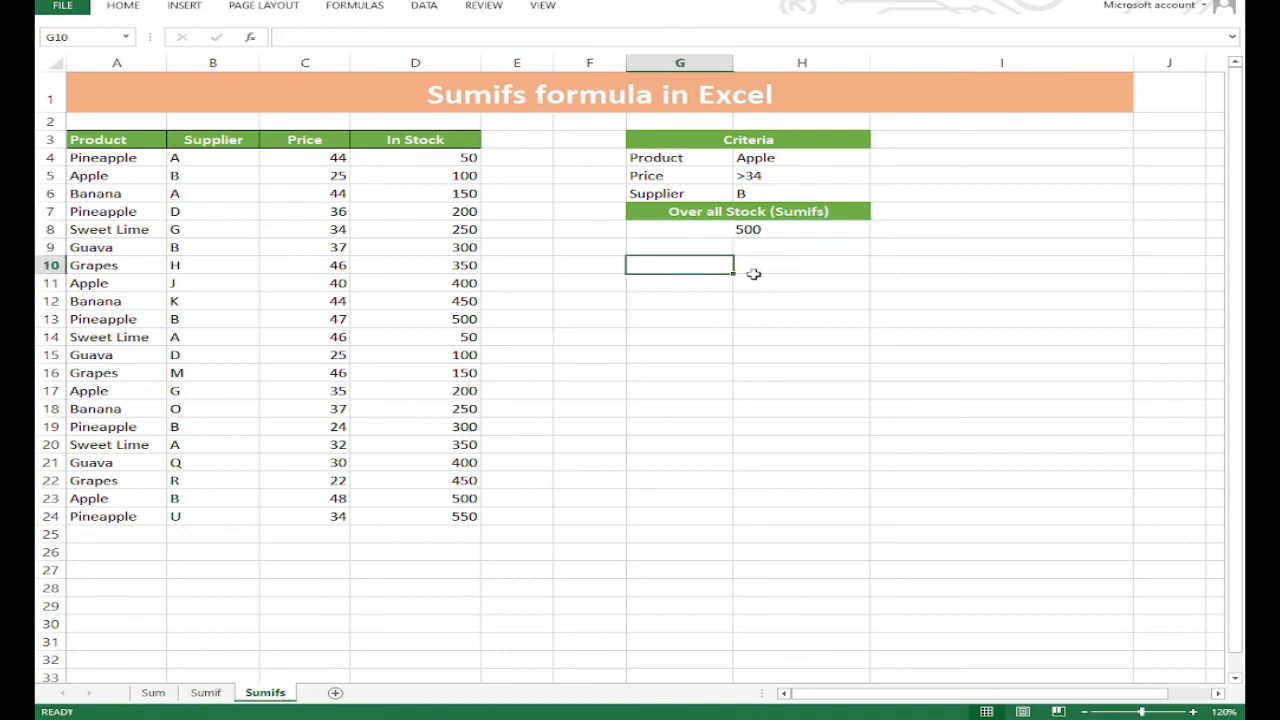
pyautogui.click(771, 264)
pyautogui.click(153, 693)
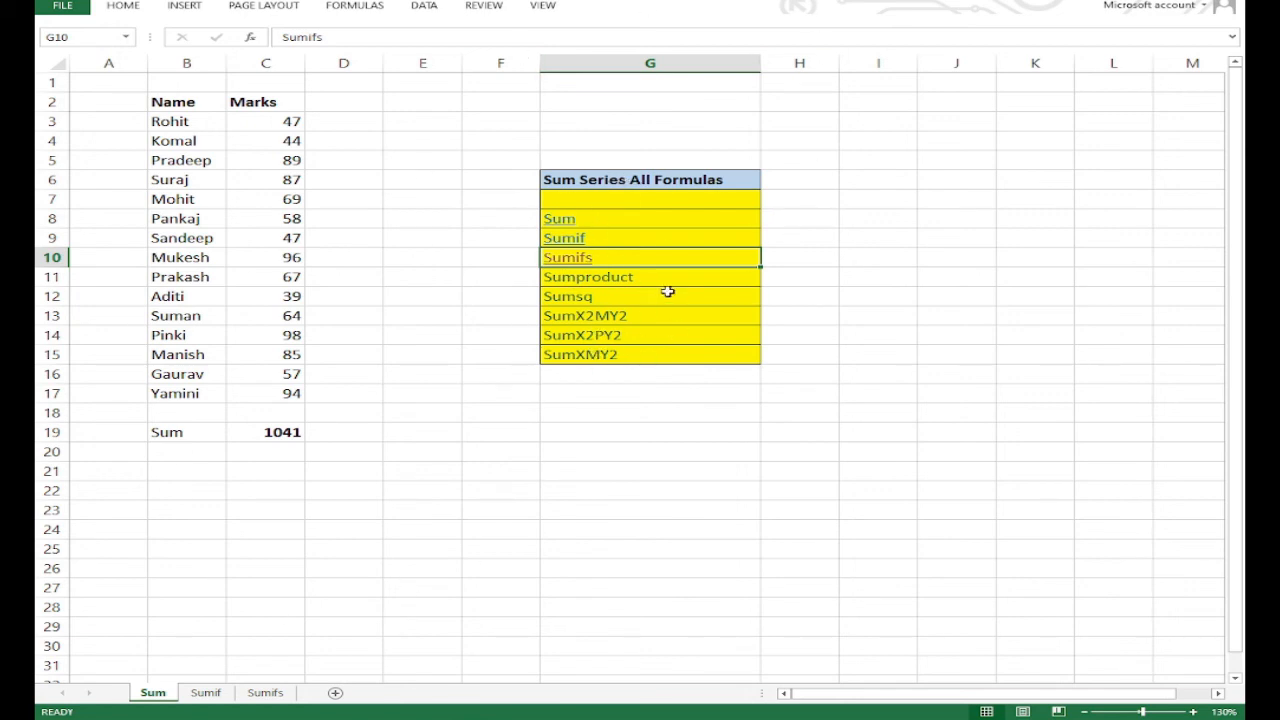
pyautogui.click(266, 693)
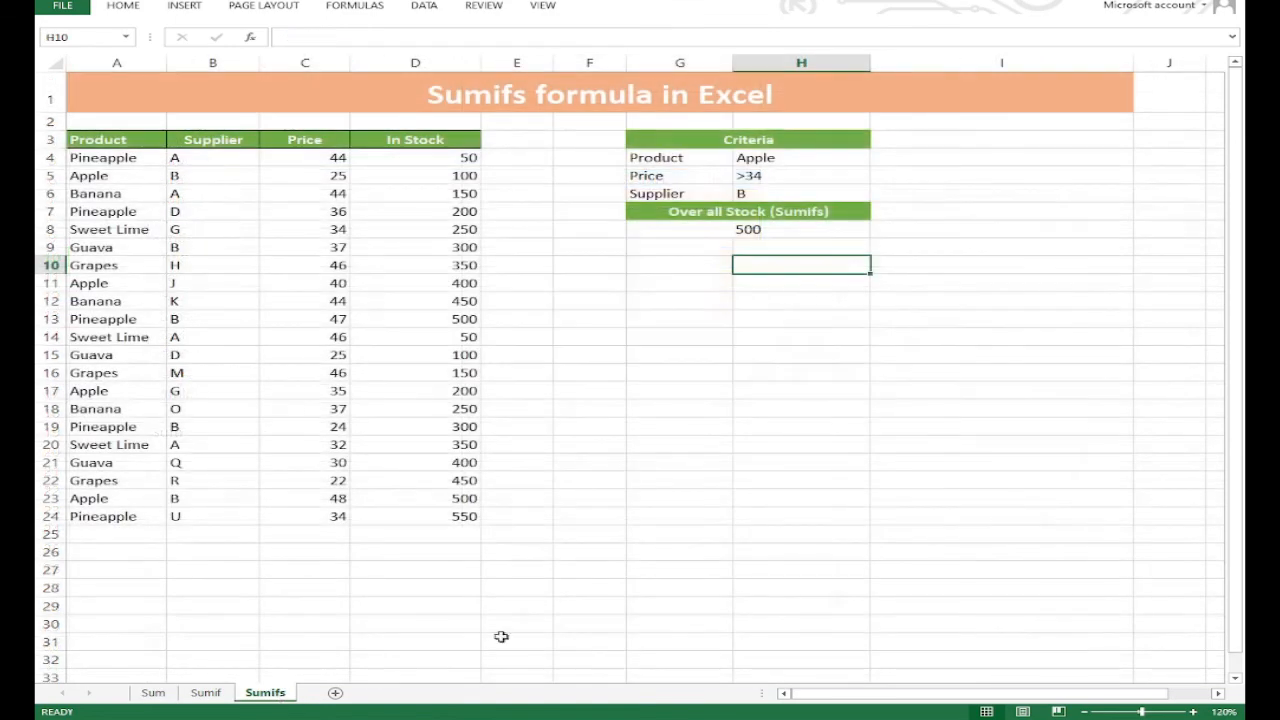
pyautogui.click(665, 249)
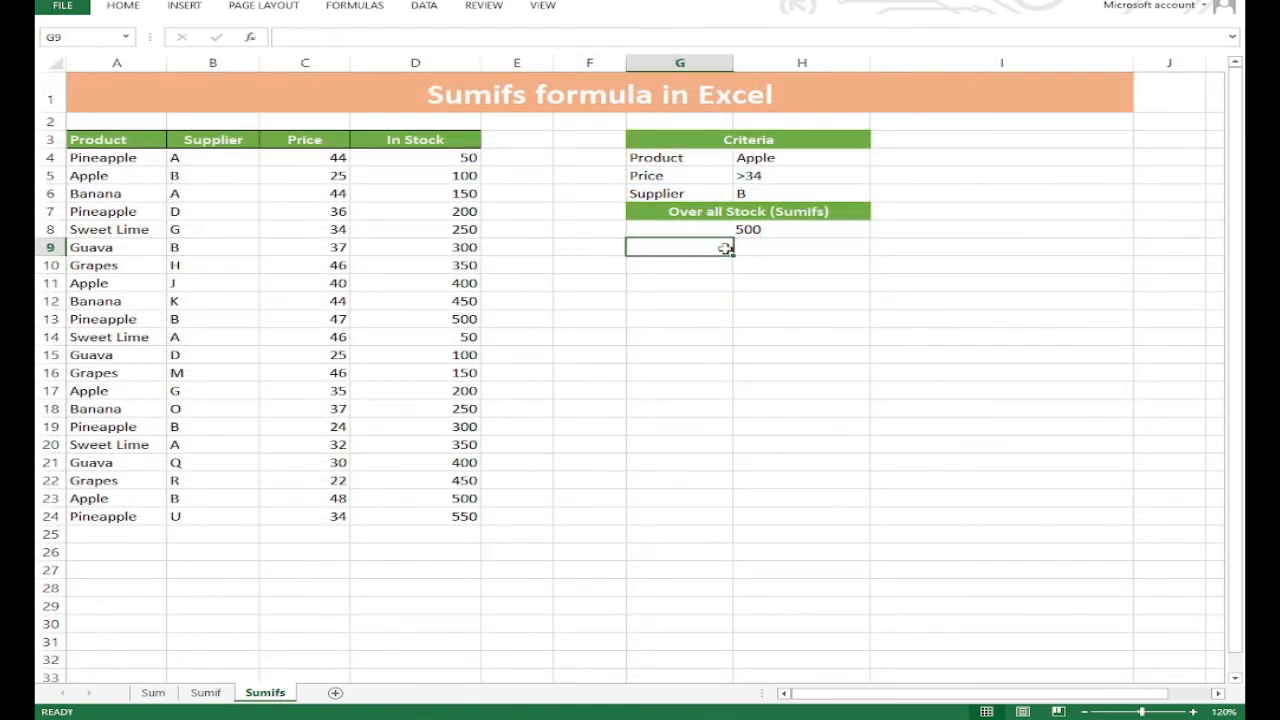